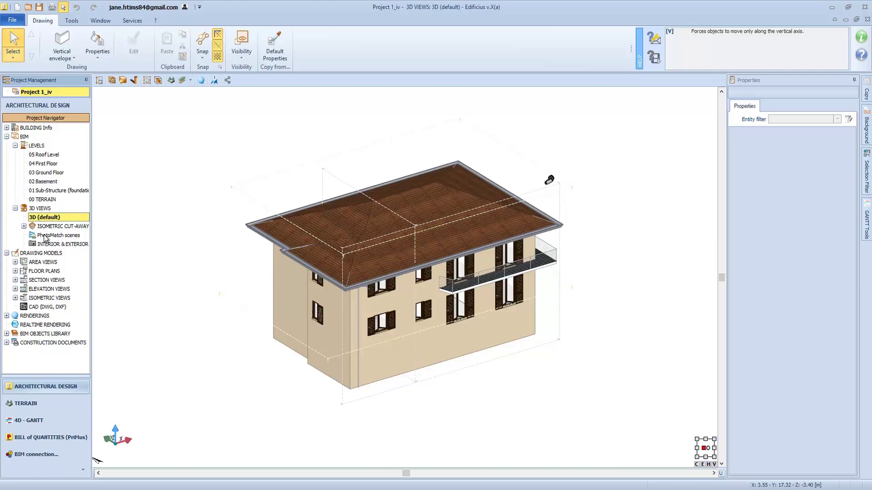
- Add a new PhotoMatch view and load the street photo of the building as its background image
right_click(44, 236)
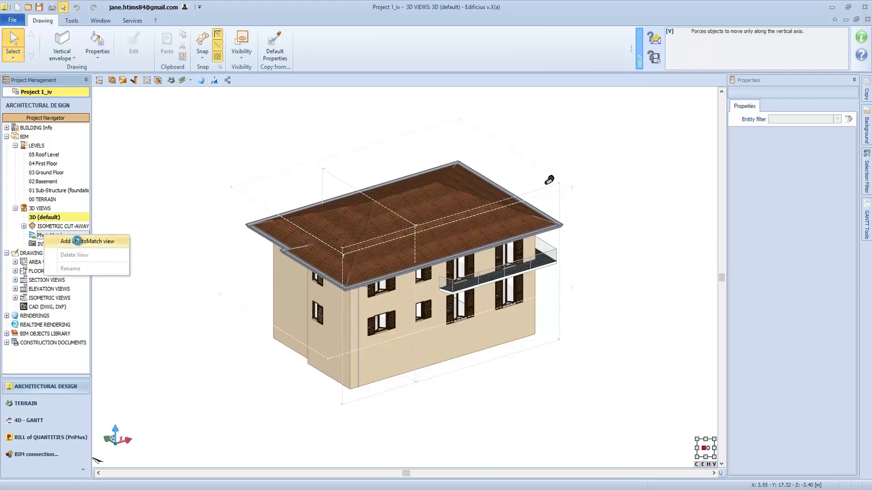
click(77, 241)
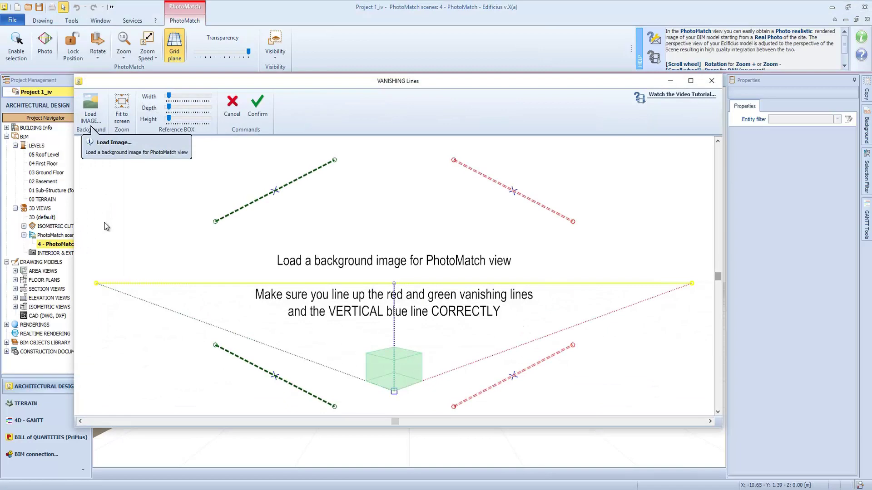
click(691, 81)
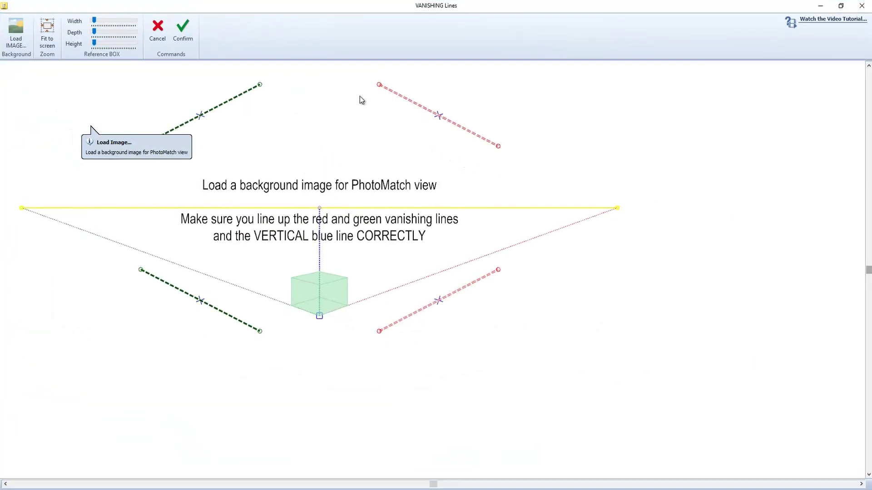
drag(296, 154, 339, 168)
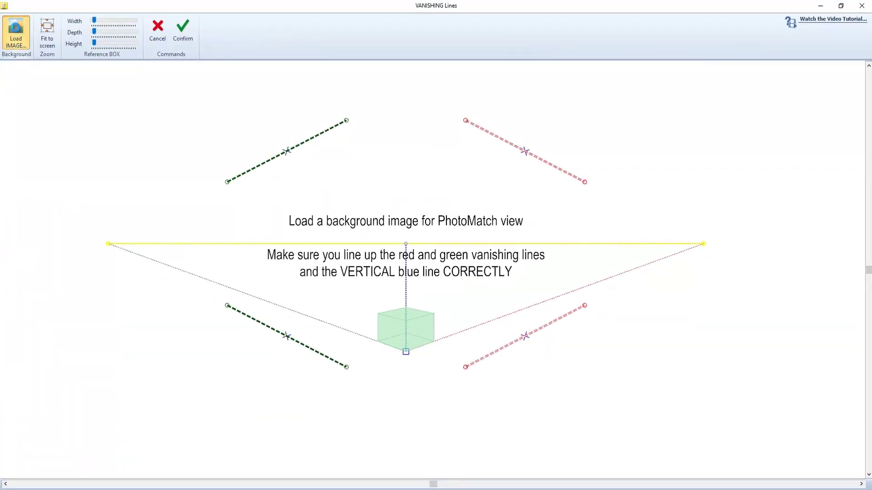
click(16, 32)
click(391, 330)
click(619, 473)
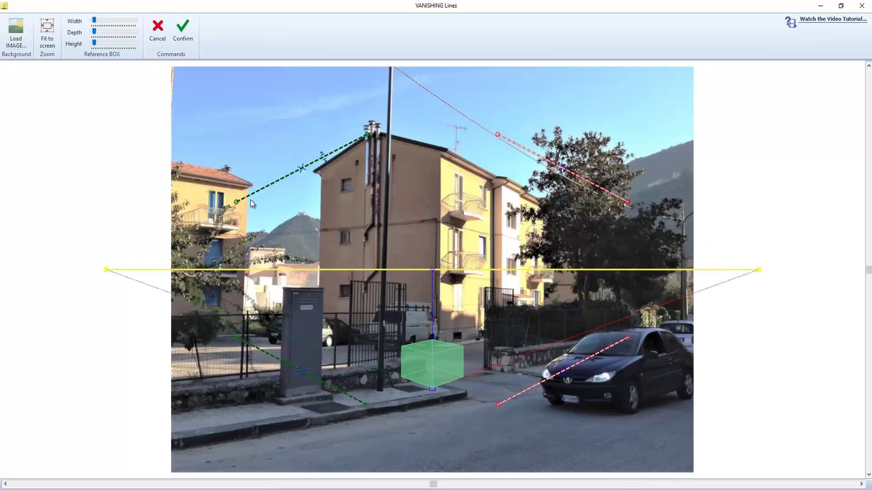
- Align the upper green and red vanishing lines with the eaves of the building's gable and balcony facades
drag(237, 202, 326, 168)
drag(367, 135, 441, 155)
drag(499, 131, 444, 153)
drag(627, 202, 549, 206)
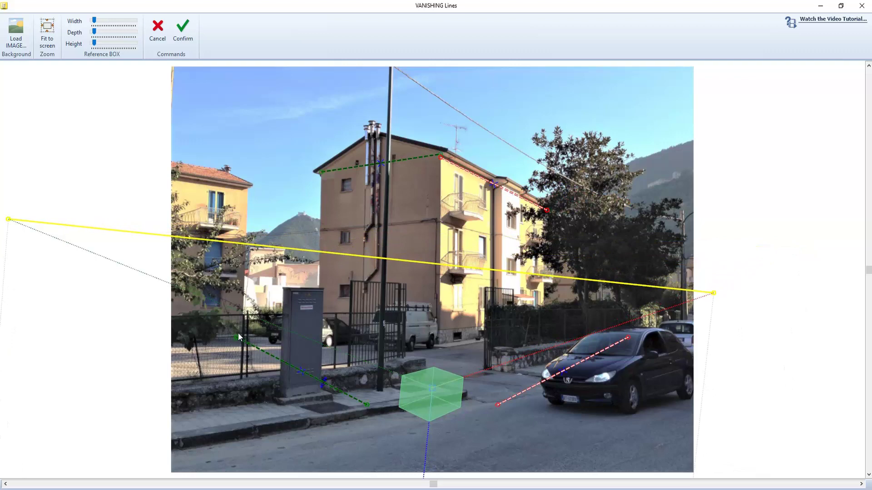
- Align the lower green and red vanishing lines with the horizontal band along the two facades, meeting at the building corner
drag(236, 336, 325, 226)
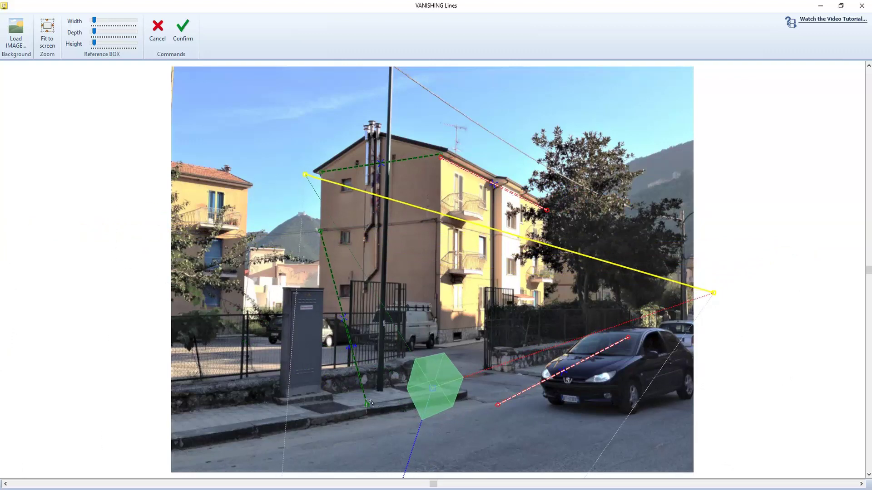
drag(371, 401, 445, 217)
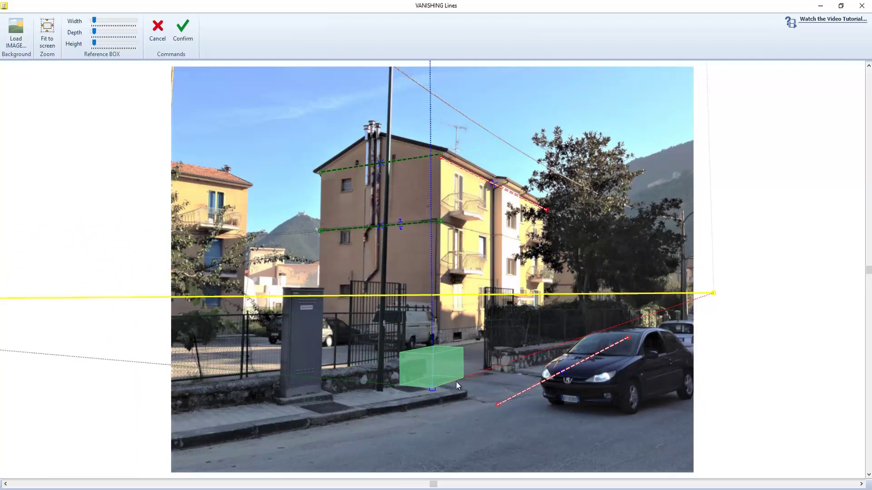
drag(498, 407, 444, 218)
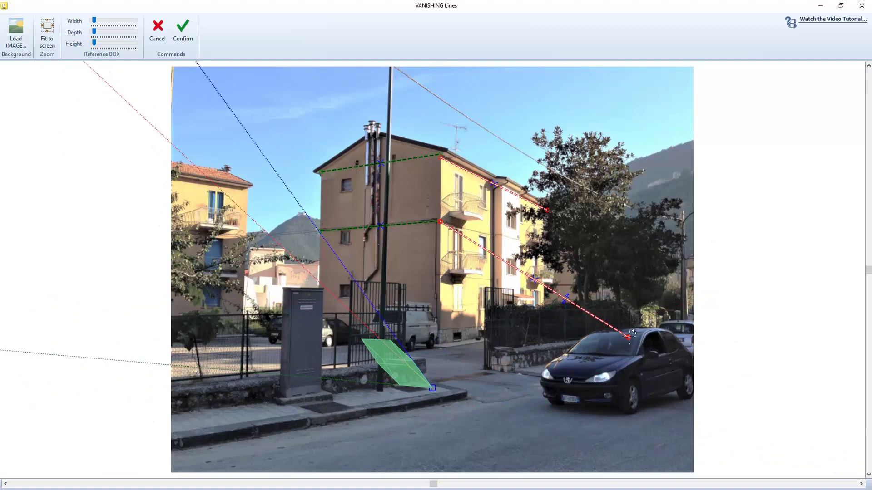
drag(633, 333, 559, 250)
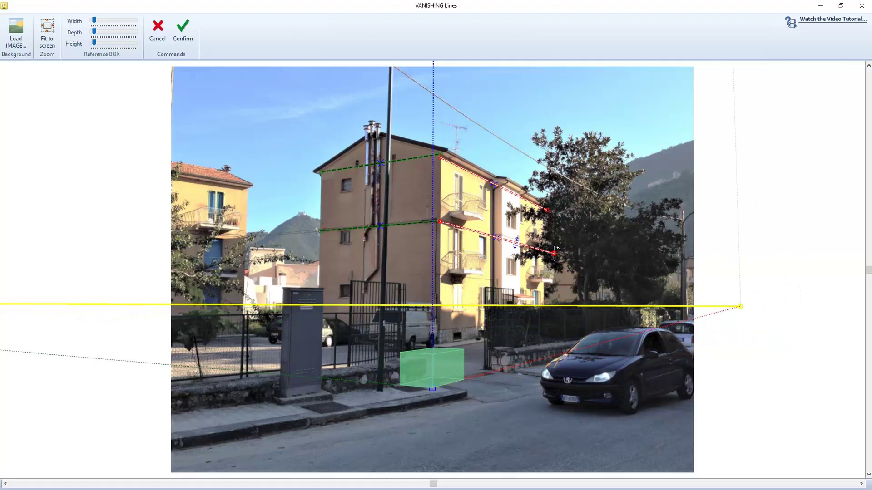
- Place the reference box at the building's base corner, enlarge its width, depth and height to enclose the building, and confirm the perspective
drag(432, 389, 441, 346)
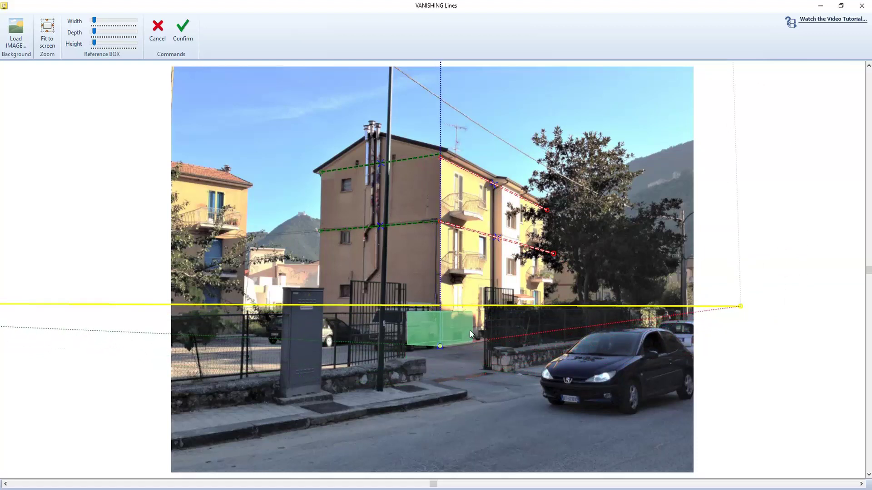
drag(94, 21, 114, 44)
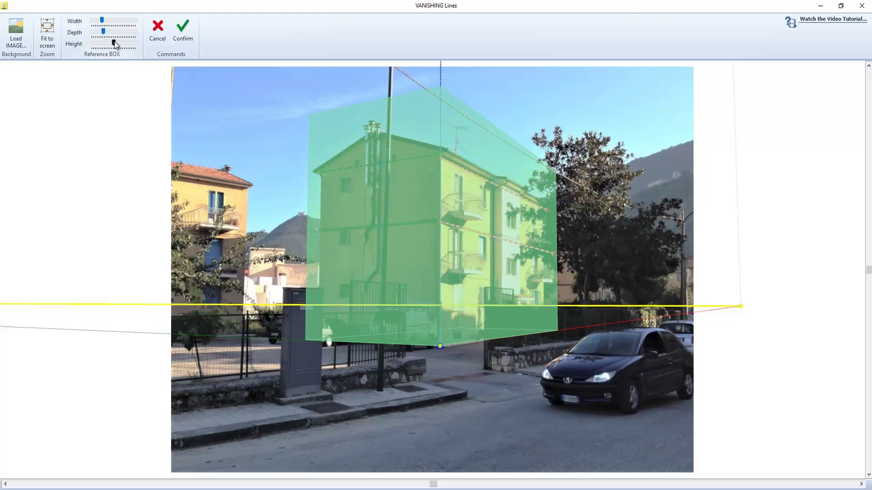
click(189, 29)
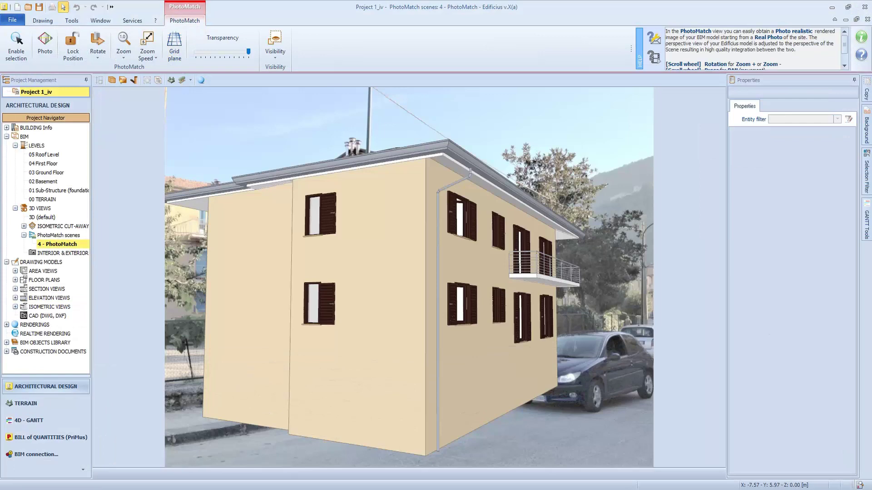
- Scale down the house model and move it so its base corner matches the photographed building's base corner
scroll(361, 190, up, 2)
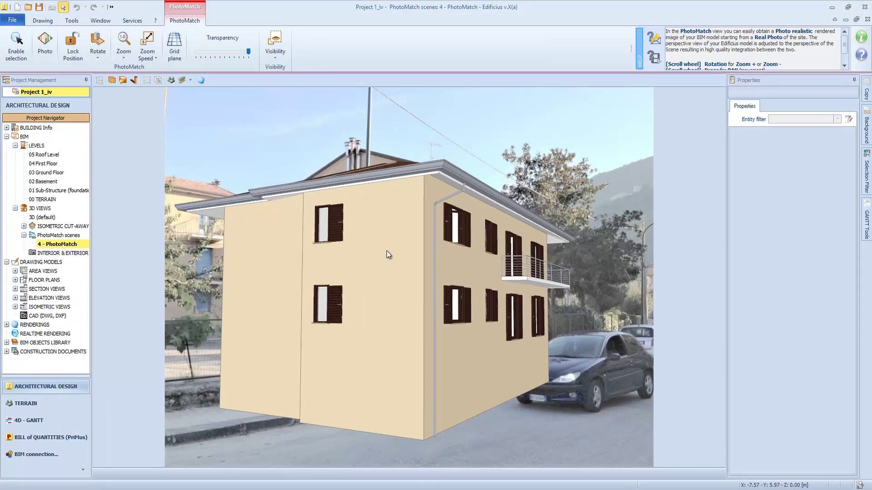
middle_drag(396, 319, 397, 259)
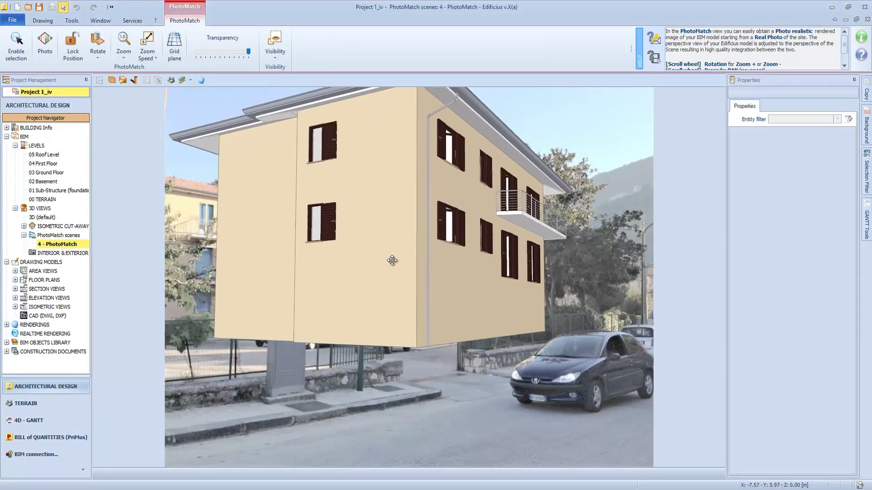
- Activate the realistic view with shadows, set the time to 14:34:12, and run the sun animation until 15:16:12
click(122, 80)
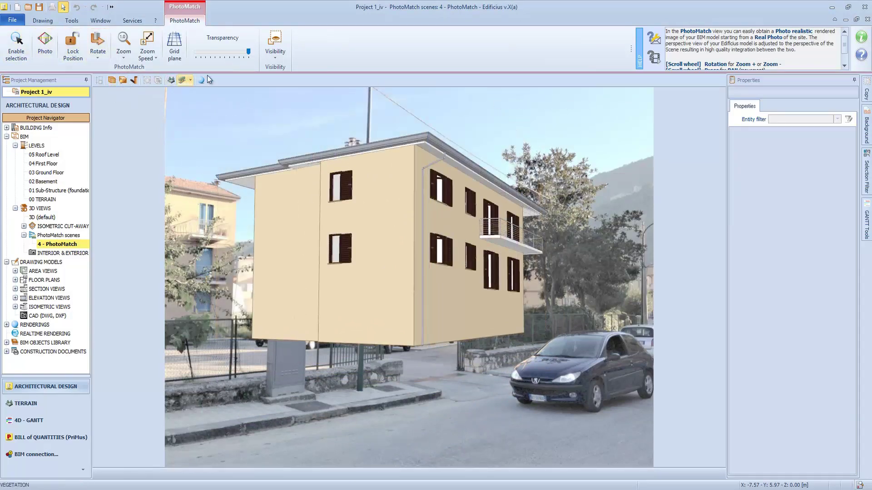
click(134, 81)
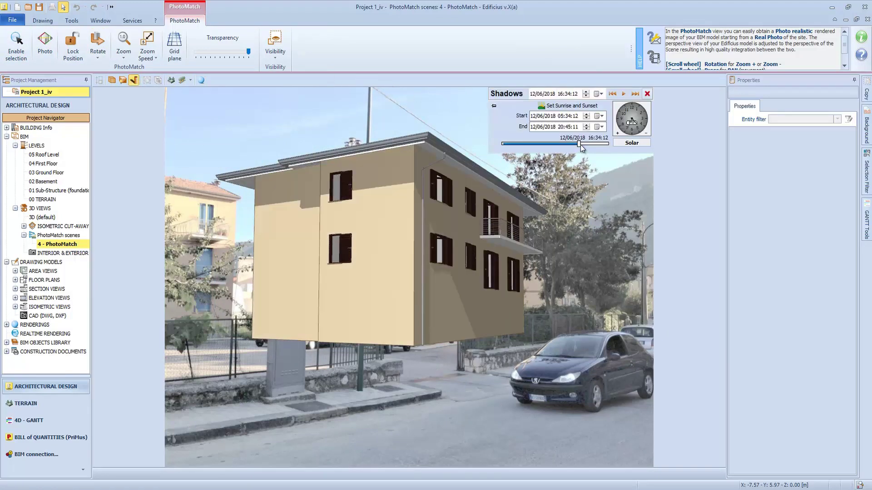
mouse_move(579, 145)
mouse_down()
mouse_move(538, 146)
mouse_move(570, 146)
mouse_up()
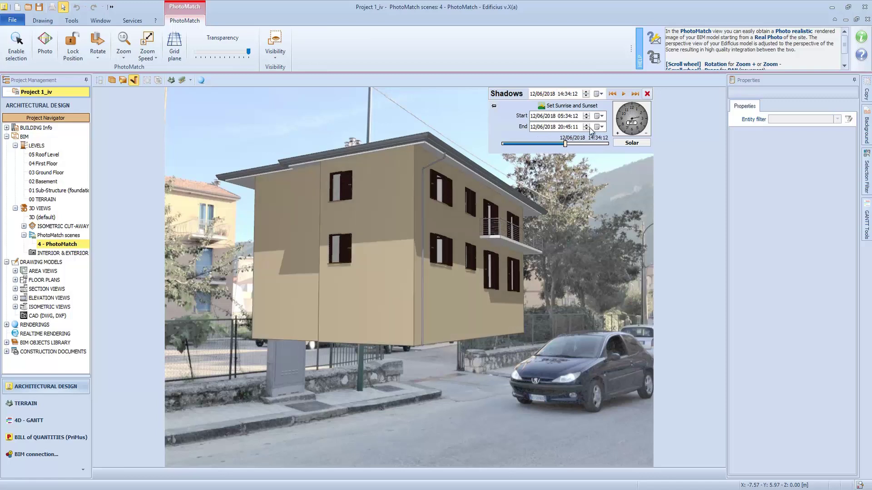
click(623, 94)
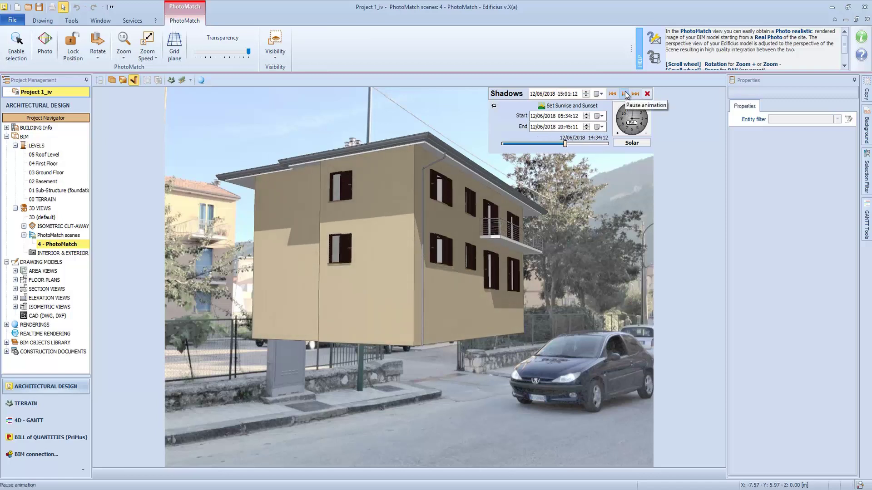
click(625, 94)
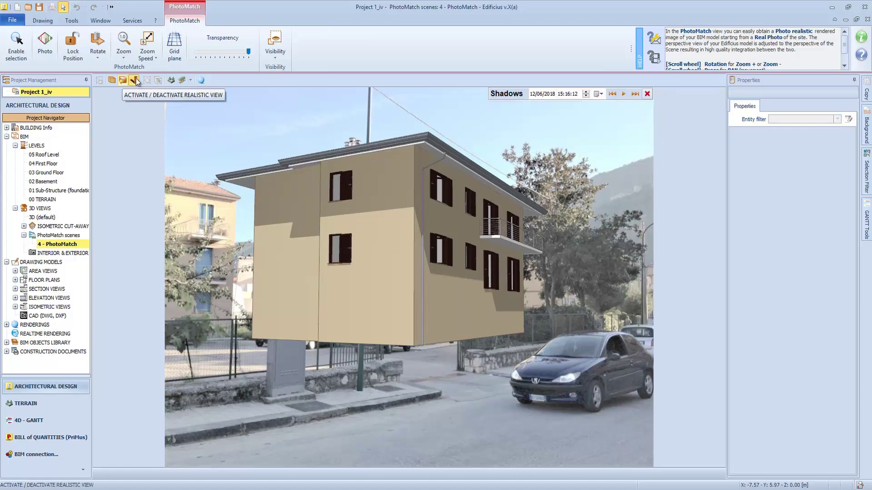
- Render the PhotoMatch scene as a still image using the existing output and option settings
click(201, 81)
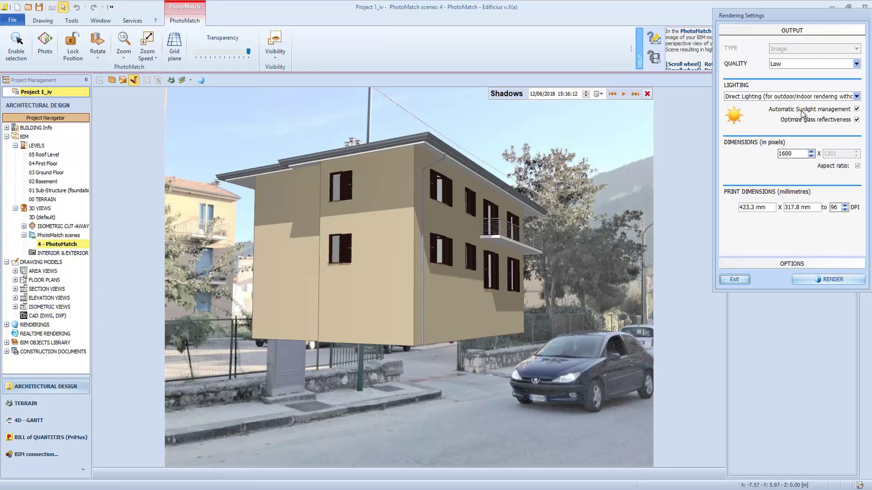
click(795, 264)
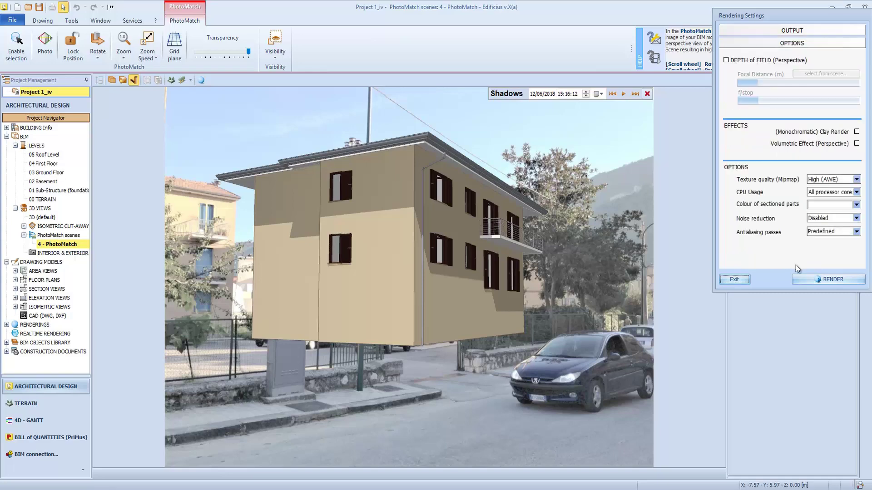
click(834, 280)
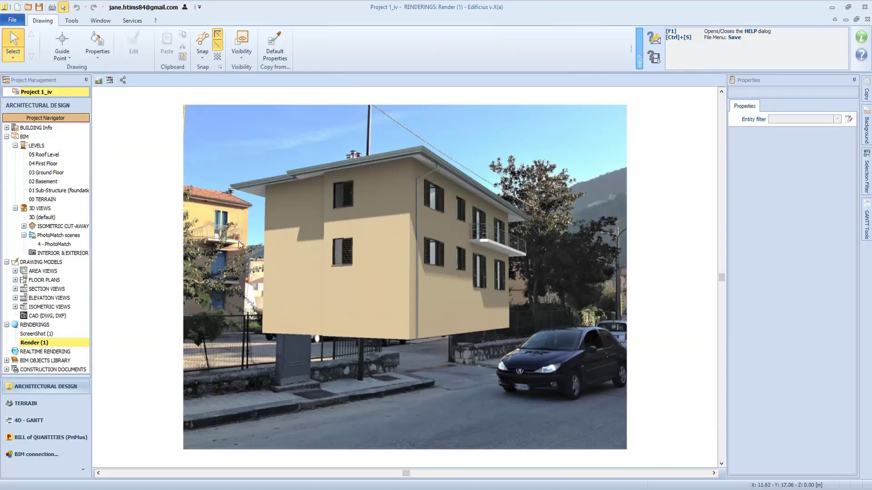
- Open the render for photo editing and make the rendered building semi-transparent to reveal the original photo
click(99, 81)
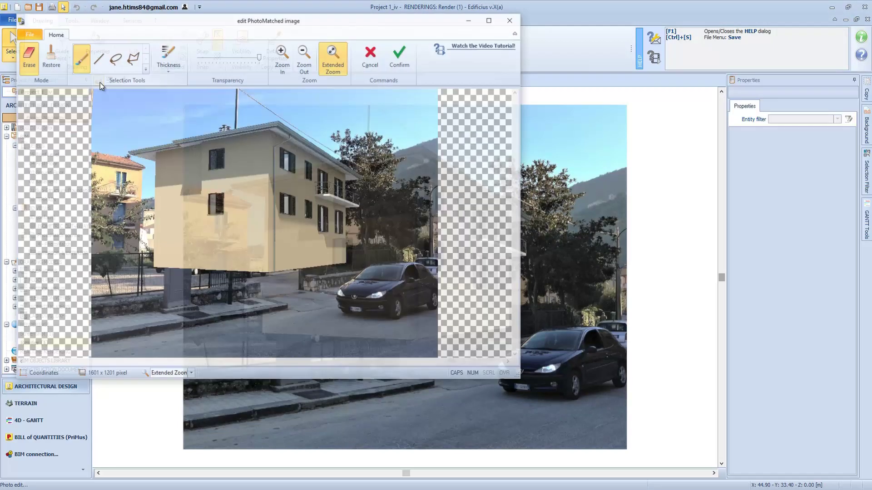
click(491, 19)
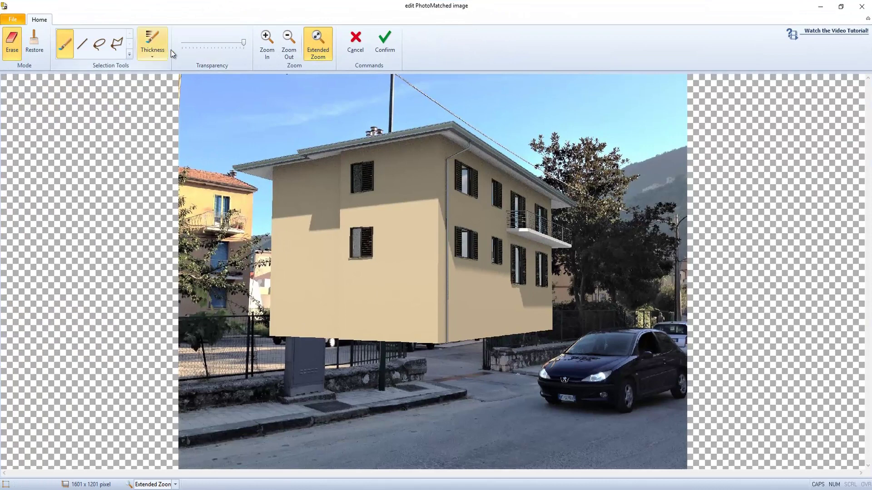
drag(245, 45, 218, 48)
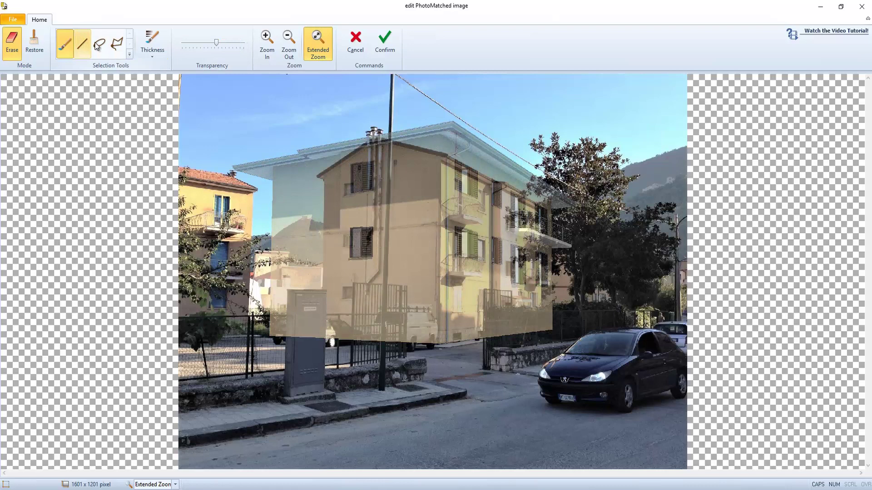
- Erase the render over the hedge, van, lamp post, parked cars and utility cabinet with a polygonal selection, and confirm the edit
click(117, 43)
click(588, 314)
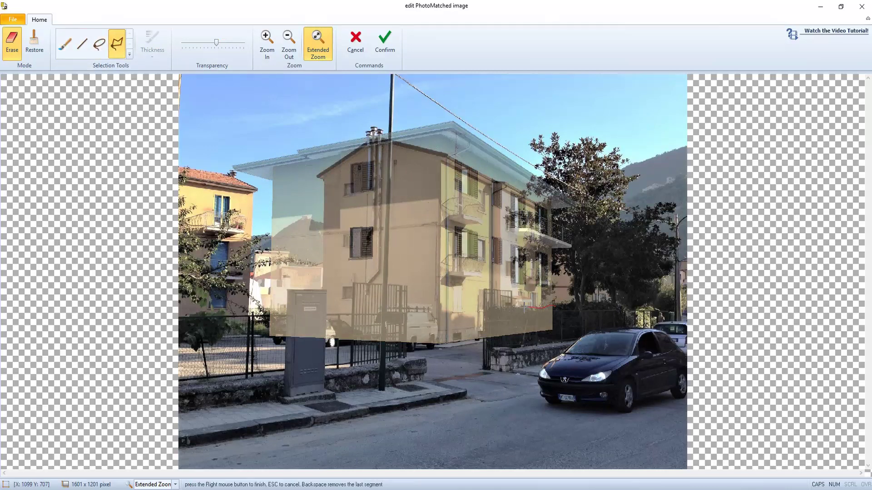
drag(482, 309, 481, 348)
click(393, 110)
click(389, 111)
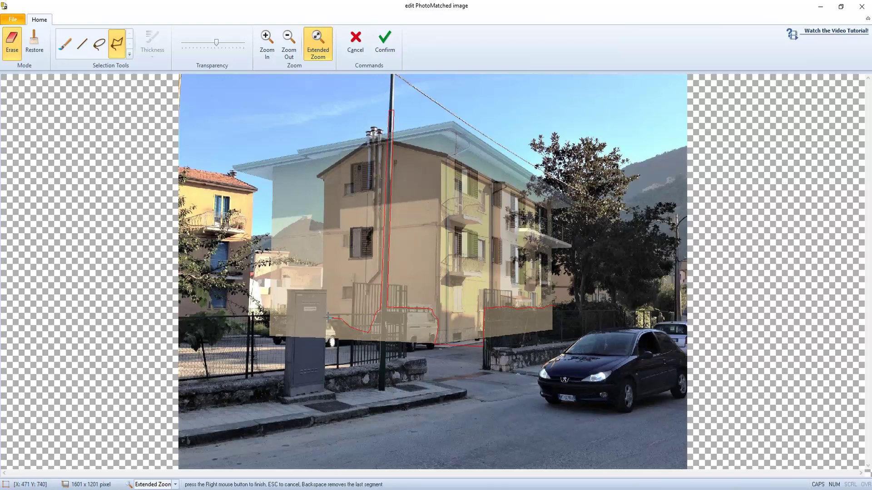
click(326, 289)
click(271, 361)
click(559, 351)
right_click(561, 325)
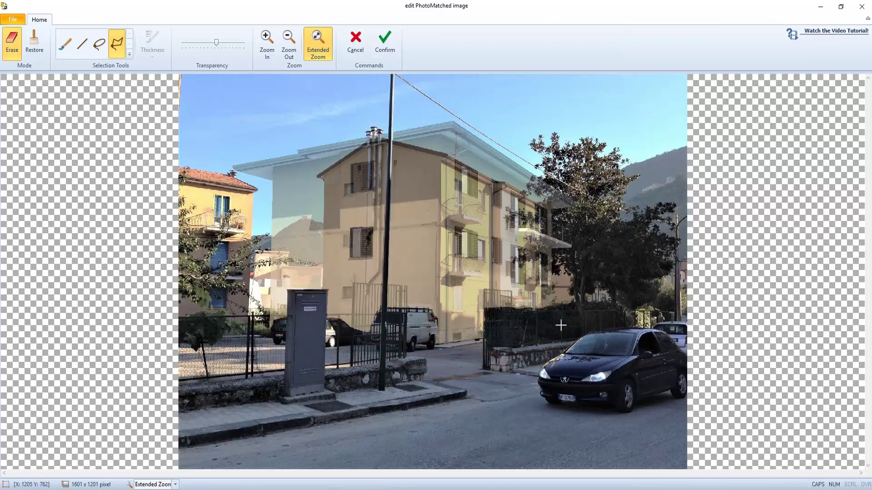
click(385, 43)
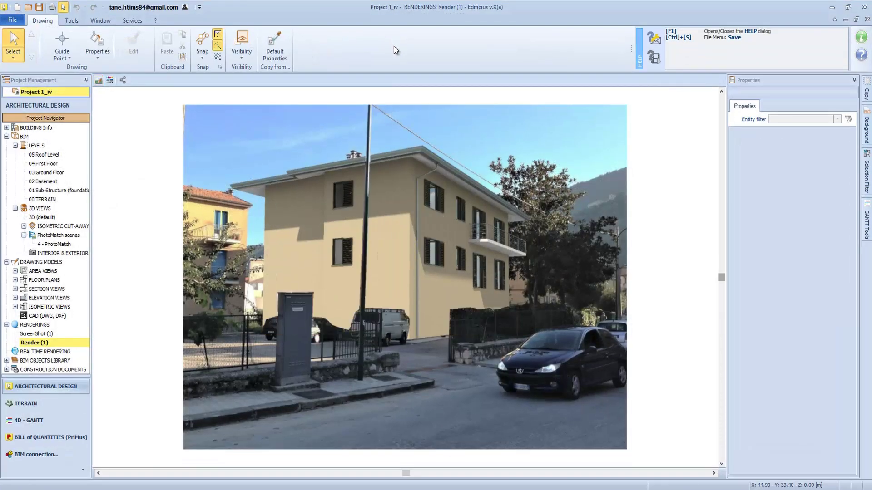
- On the Ground Floor level, place a camera beside the Livingroom's hall door, aimed across the dining table towards the sofa
double_click(38, 173)
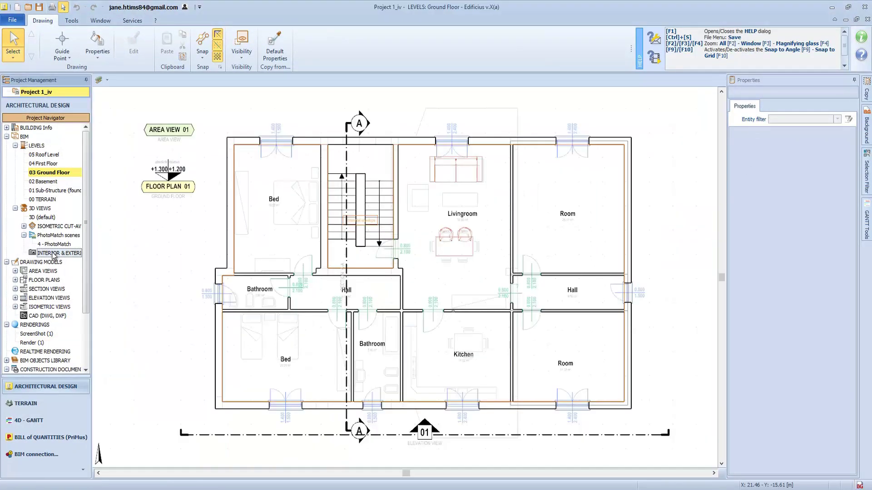
click(63, 53)
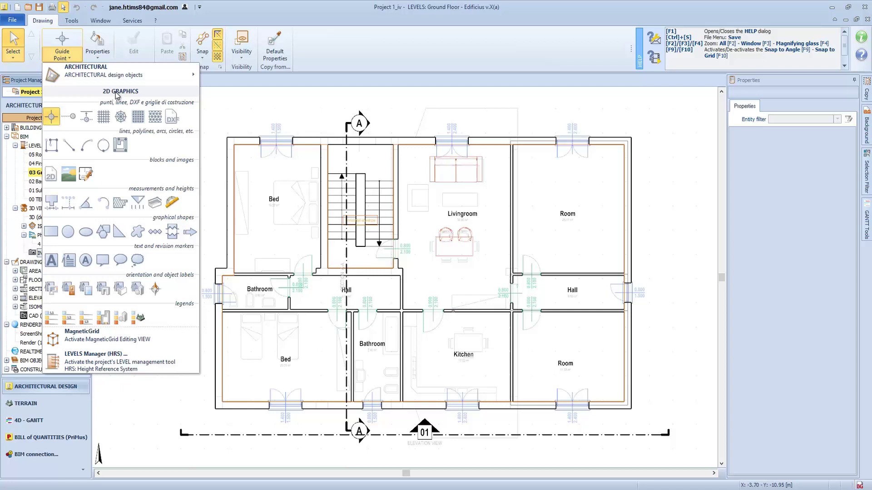
mouse_move(150, 74)
click(311, 295)
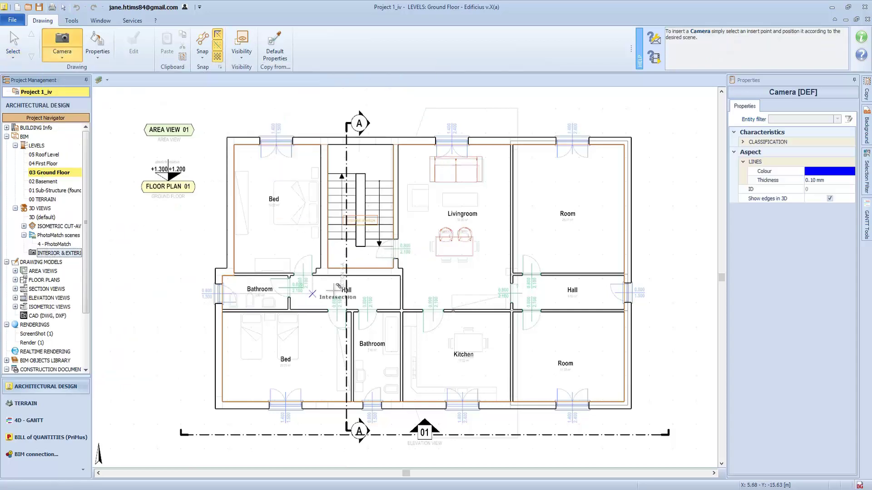
scroll(473, 275, up, 2)
click(507, 277)
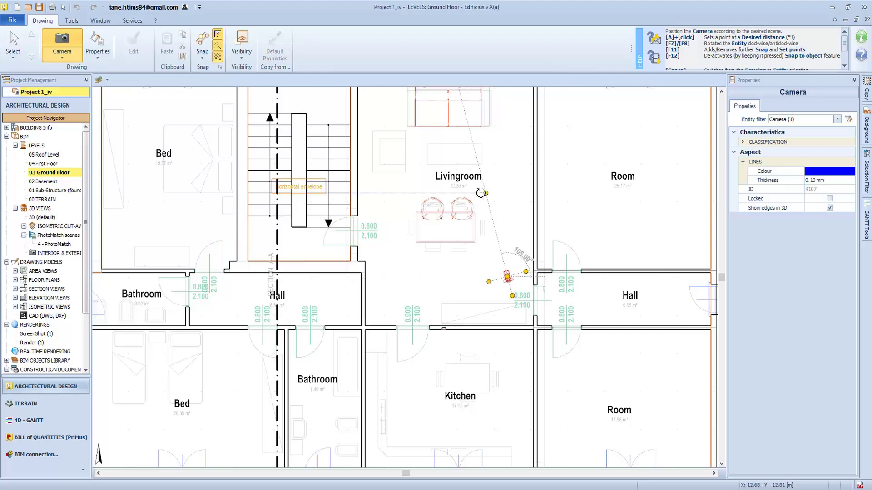
click(471, 182)
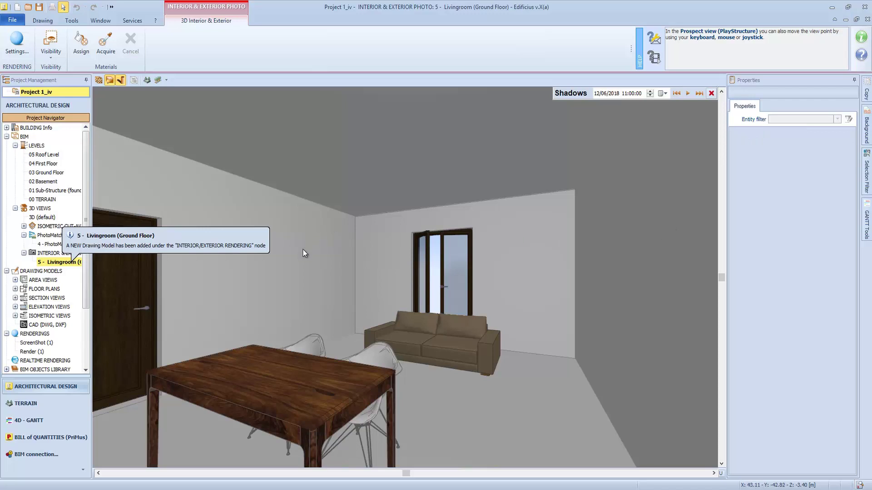
- In the rendering settings, lower the Livingroom camera, walk it back, rotate it slightly towards the door and adjust the lens
click(14, 45)
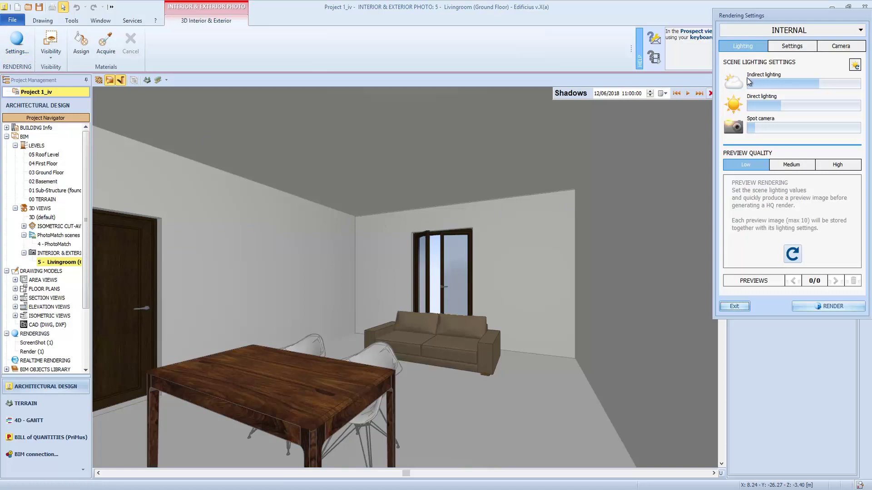
click(839, 48)
click(791, 105)
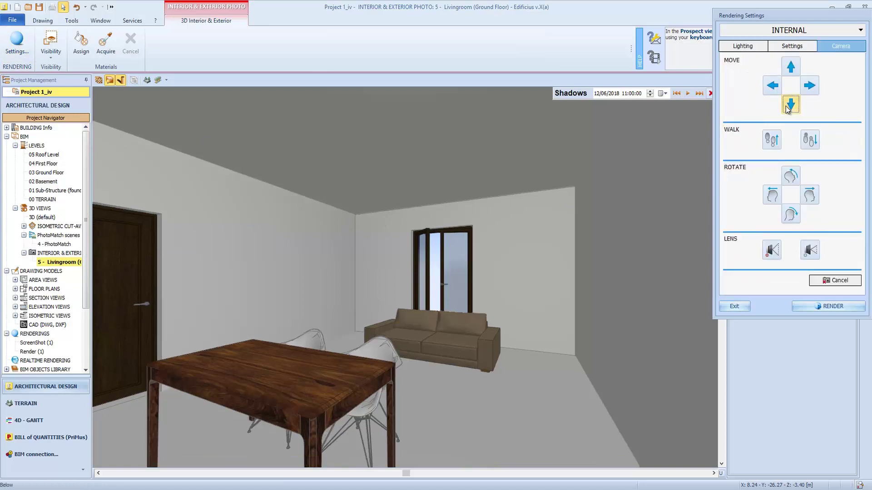
click(810, 143)
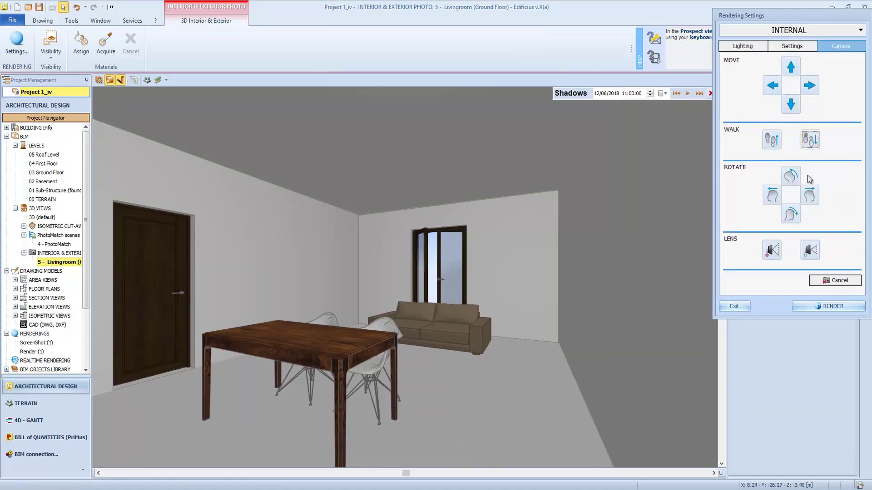
click(773, 200)
click(771, 249)
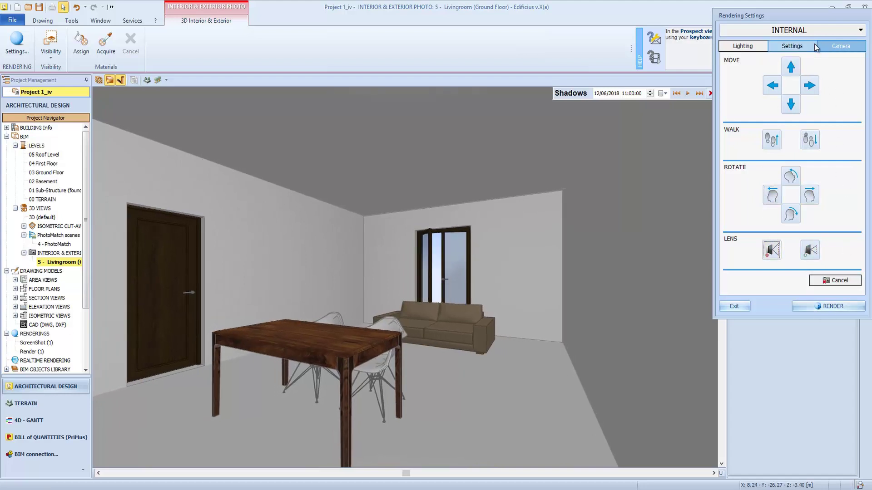
- Generate a low-quality lighting preview, reduce the indirect lighting, raise the direct lighting slightly, generate a second preview and exit the rendering settings
click(762, 46)
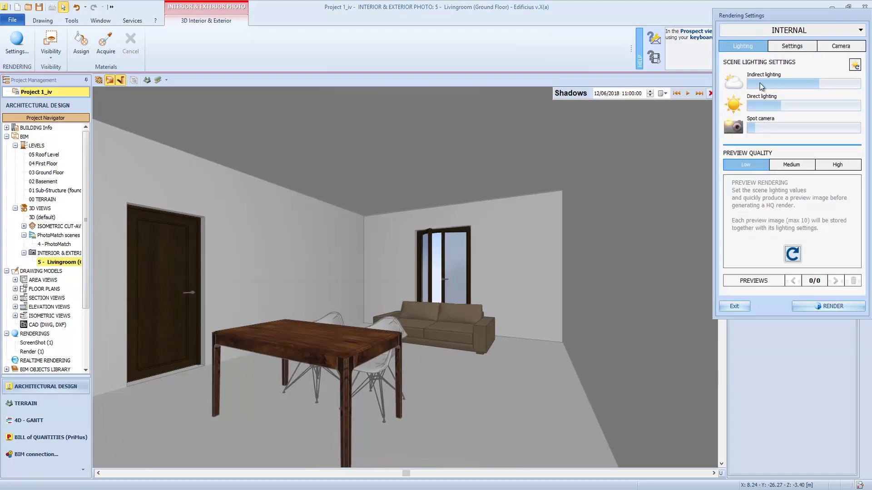
click(796, 259)
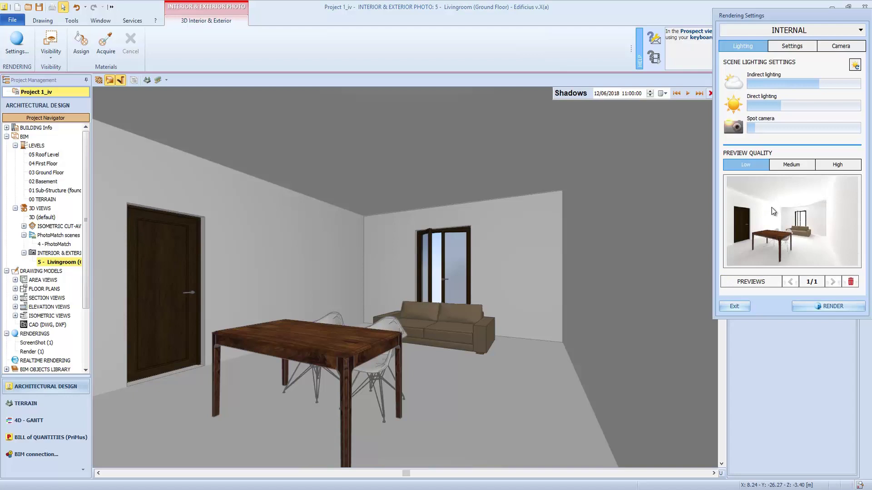
drag(818, 86, 809, 85)
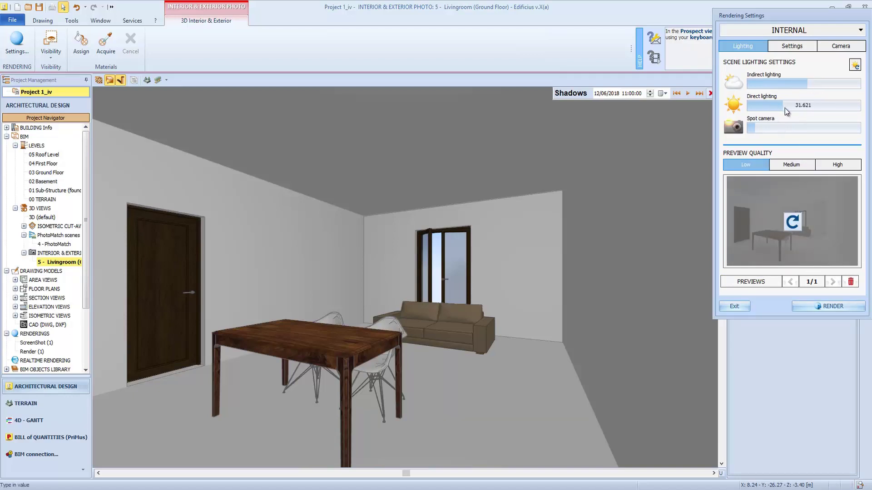
mouse_move(761, 137)
click(790, 223)
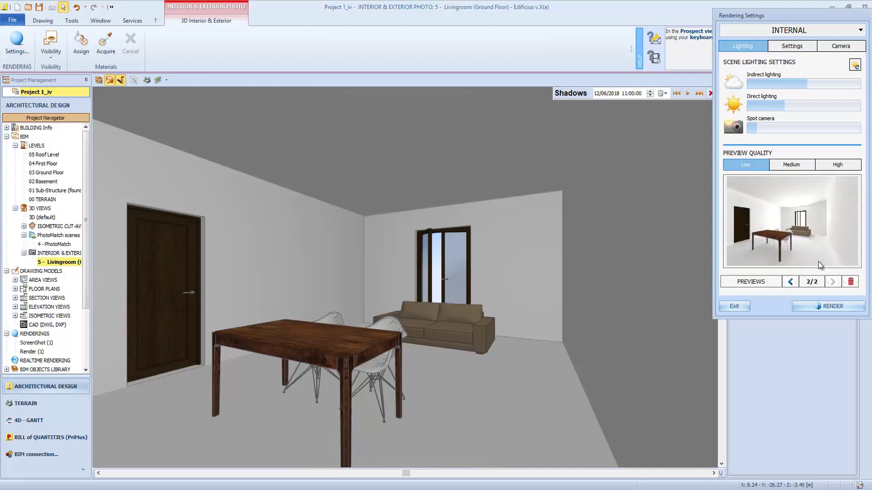
click(735, 307)
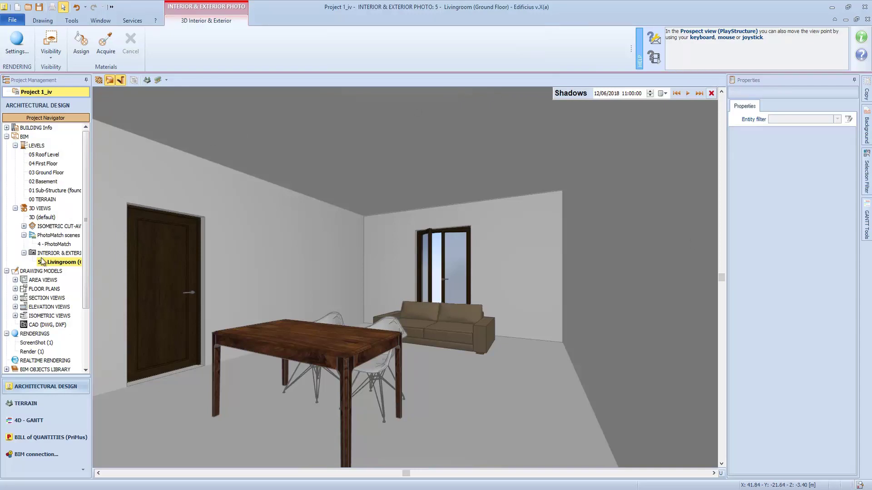
- Add a new Room table with its default properties under Tables and Schedules
scroll(50, 259, down, 1)
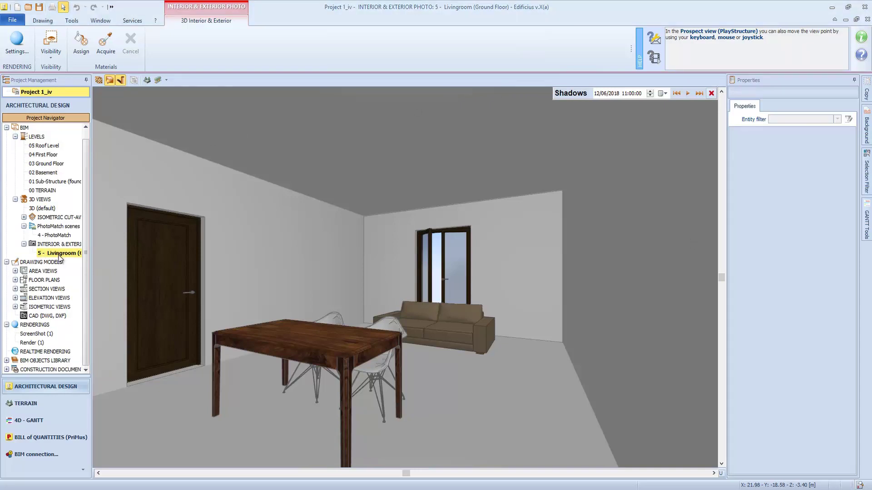
click(59, 256)
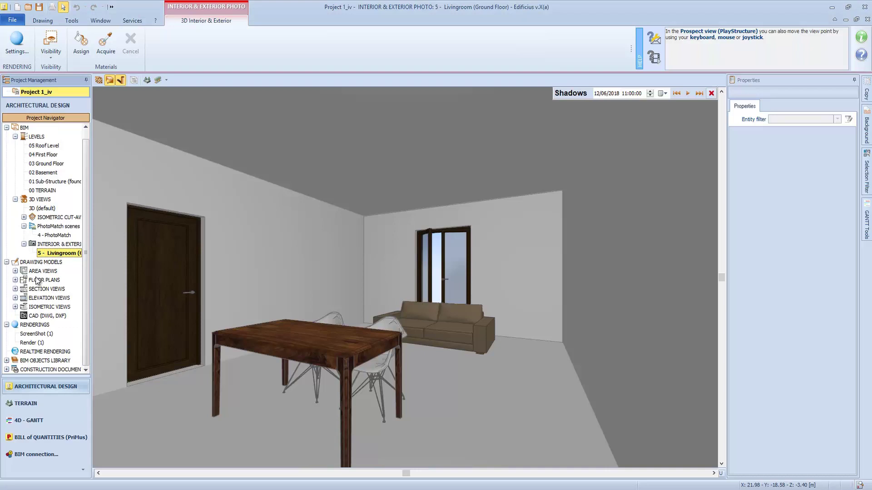
scroll(39, 302, down, 1)
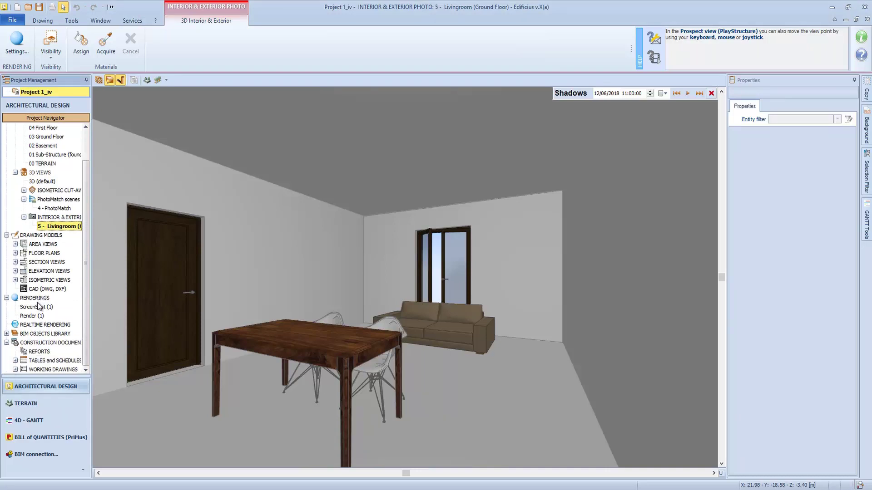
click(16, 362)
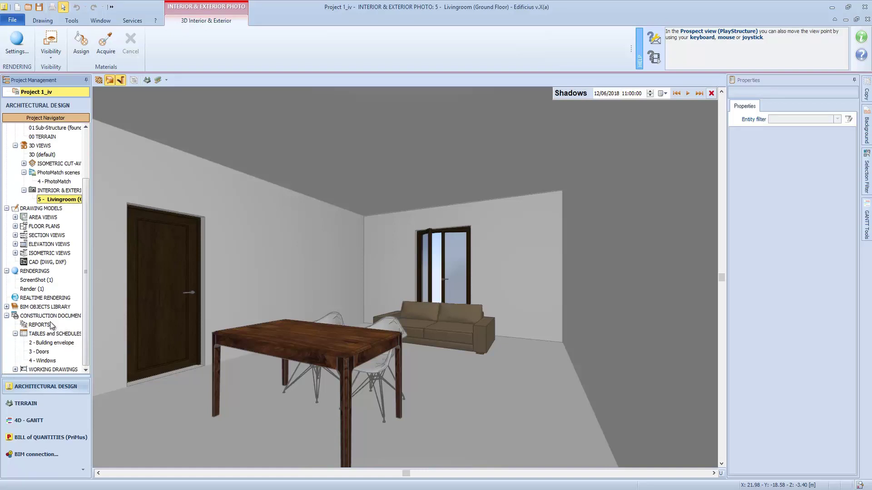
right_click(45, 334)
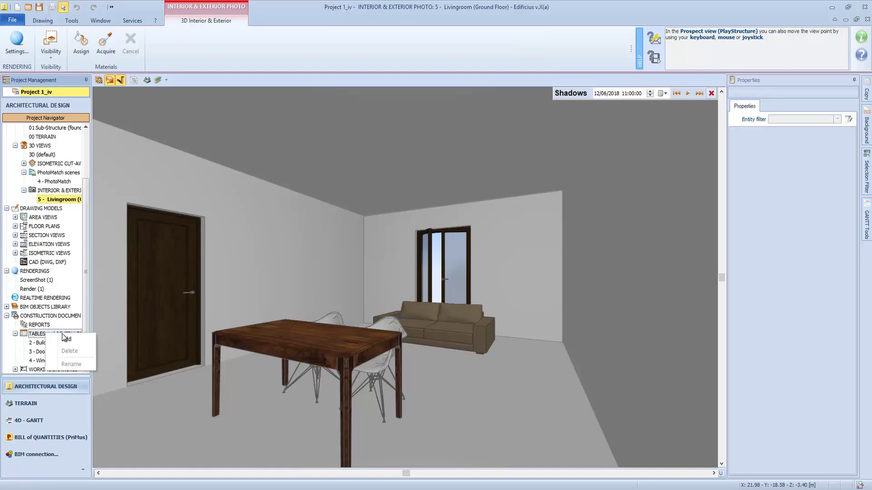
click(66, 339)
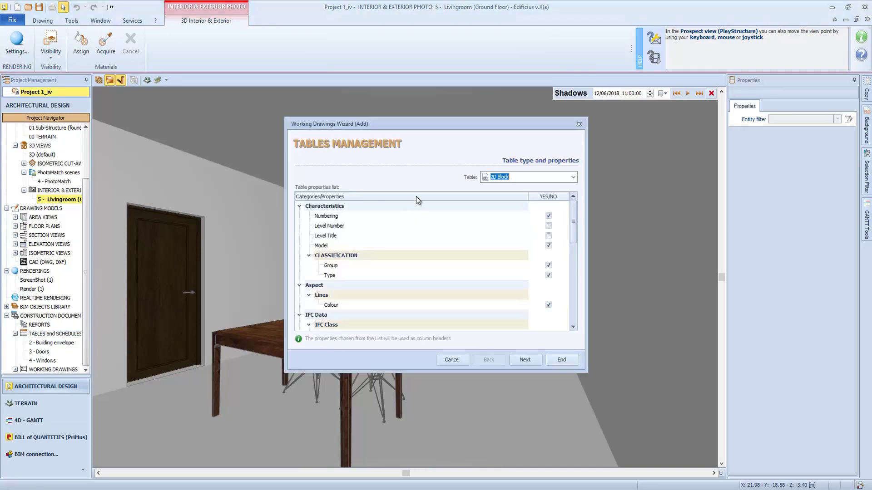
click(573, 177)
scroll(524, 282, down, 10)
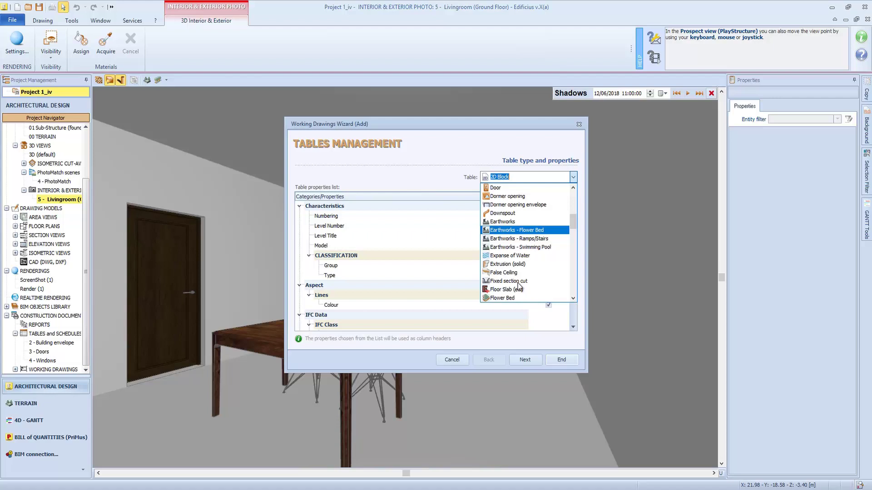
scroll(526, 302, down, 5)
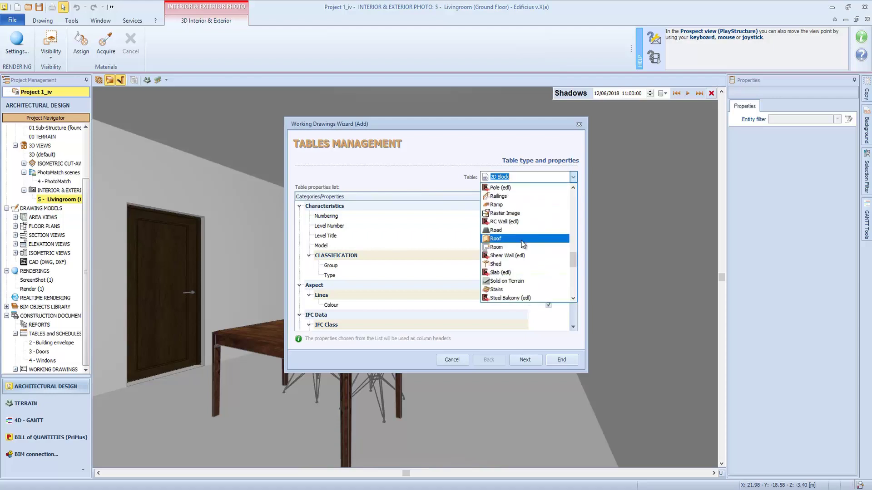
click(496, 247)
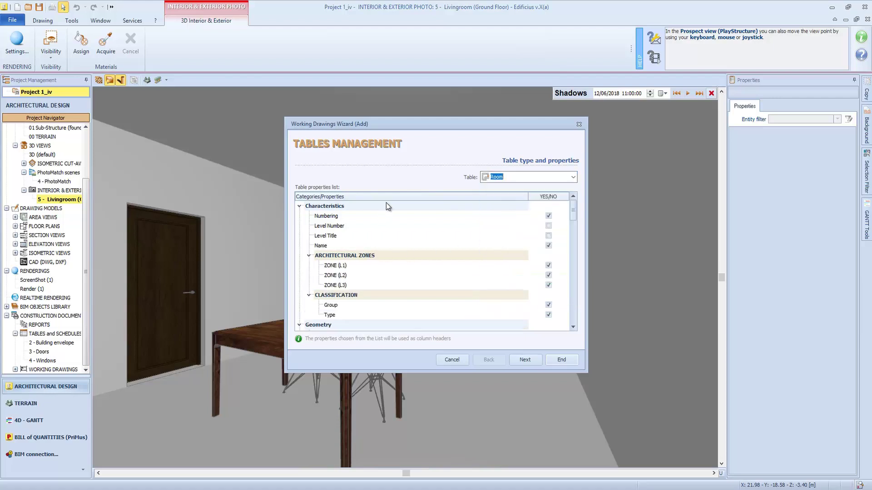
click(554, 361)
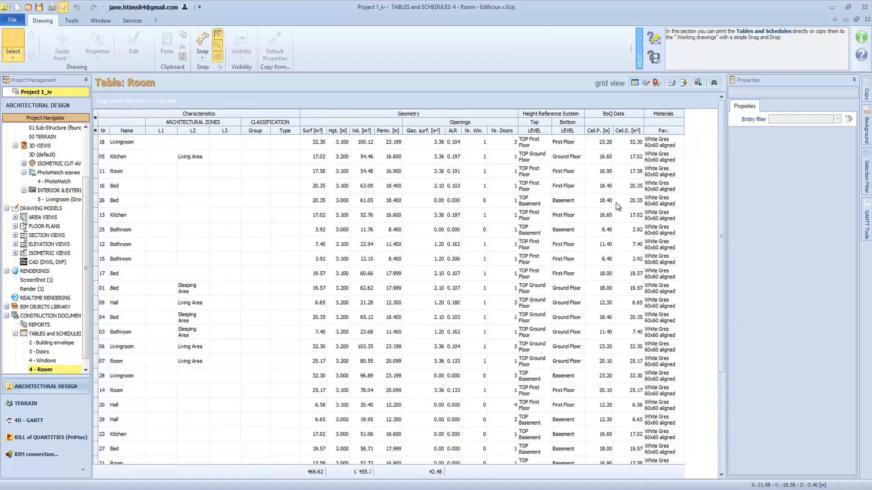
- Edit the Room table's properties to exclude the ZONE (L2) and ZONE (L3) columns
click(645, 84)
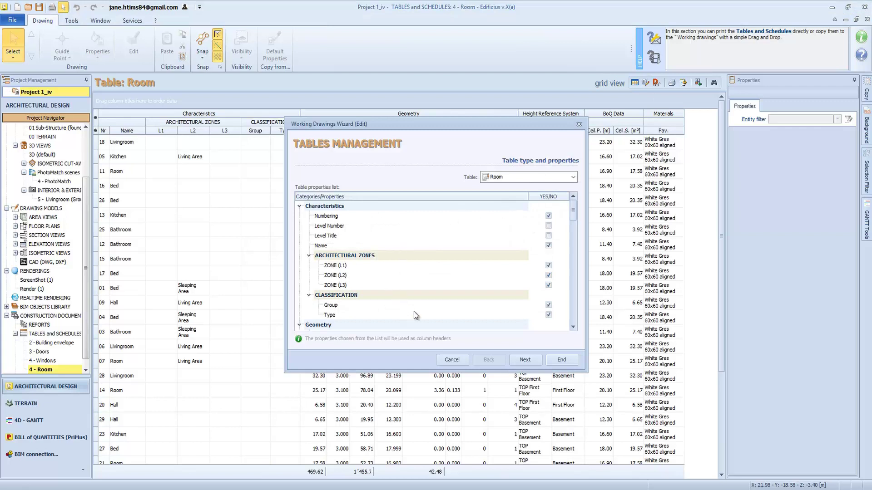
click(548, 286)
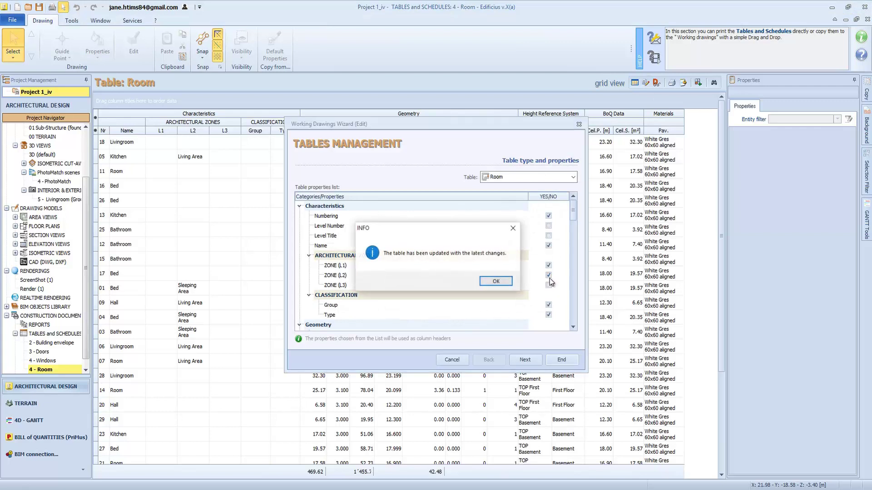
key(Return)
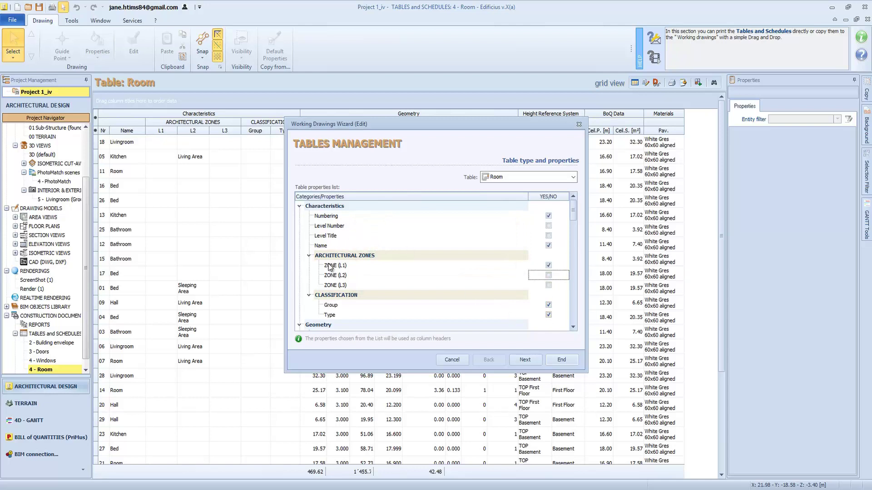
click(564, 363)
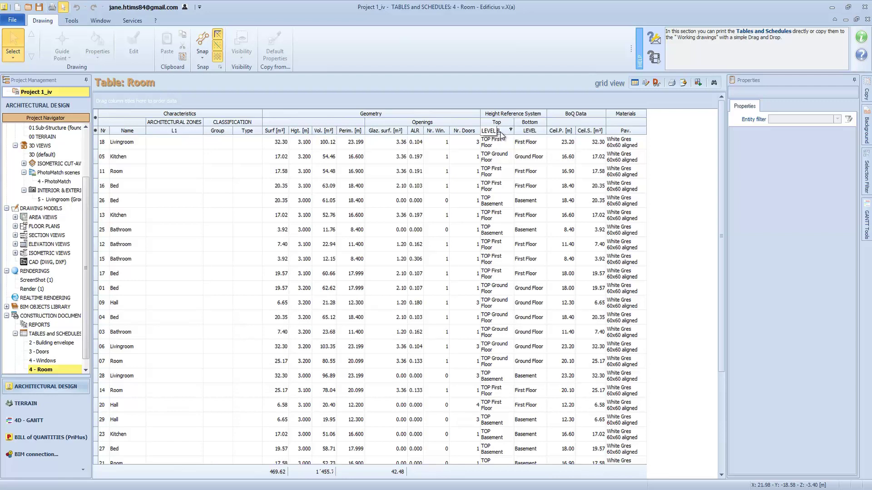
- Group the Room table by the Top LEVEL column and expand the ground floor, first floor and basement groups
click(494, 131)
drag(495, 131, 119, 100)
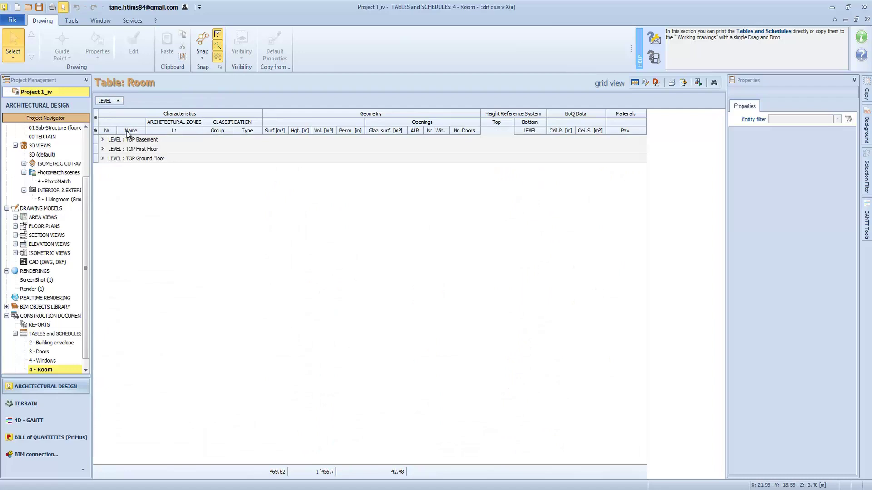
click(103, 159)
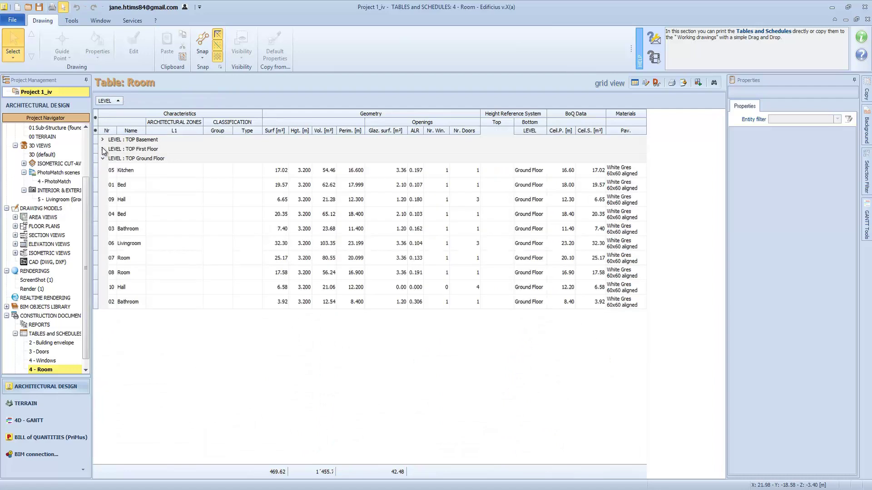
click(103, 149)
click(103, 140)
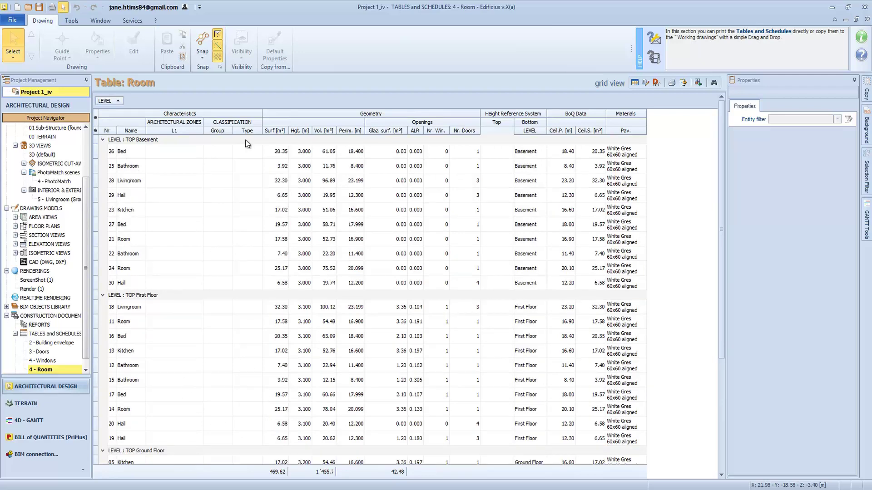
- Turn on the group footer and add the sum of the Surf column for each level group
right_click(276, 131)
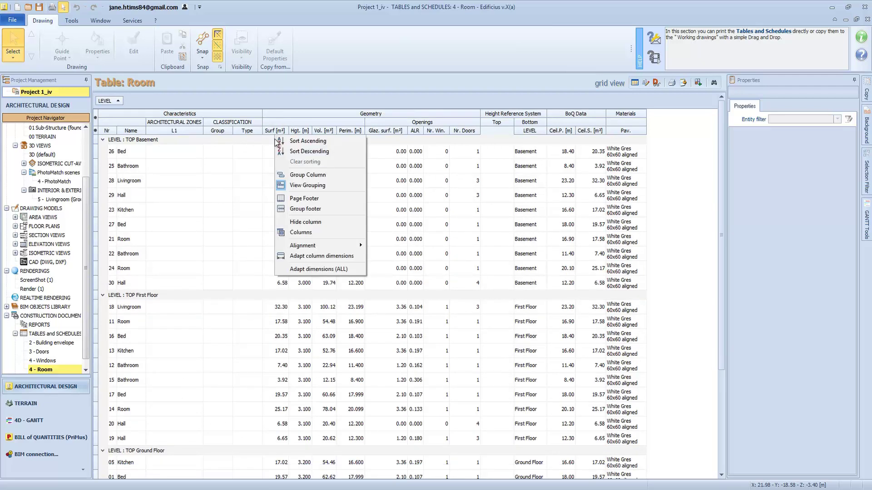
click(296, 210)
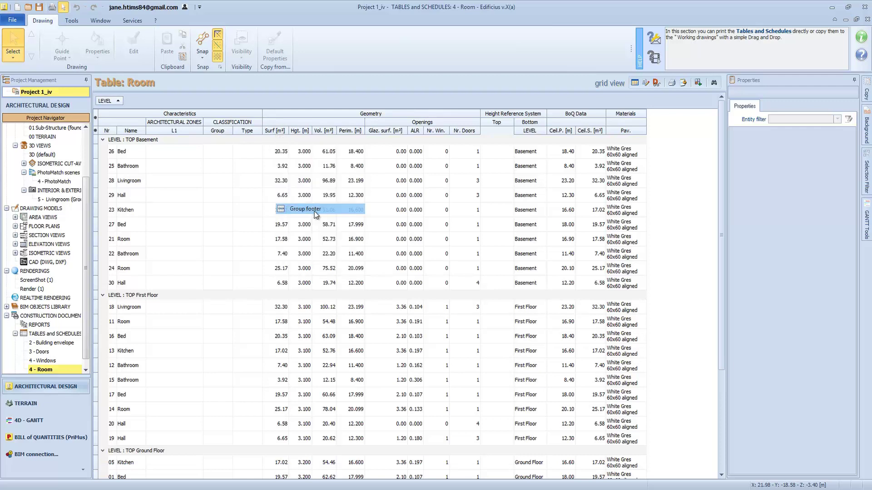
scroll(317, 267, down, 1)
scroll(317, 268, down, 2)
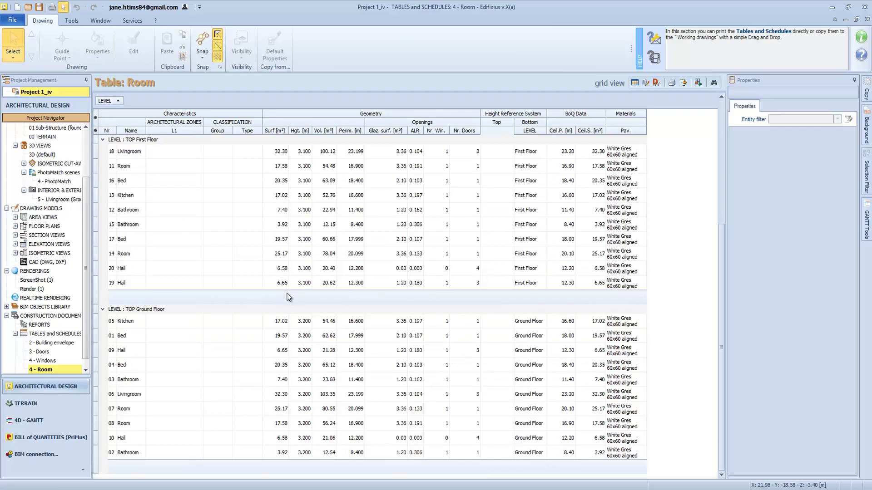
right_click(283, 467)
click(301, 404)
- Turn on the page footer for the Room table and check the calculation options for the Surf column's overall total
right_click(278, 132)
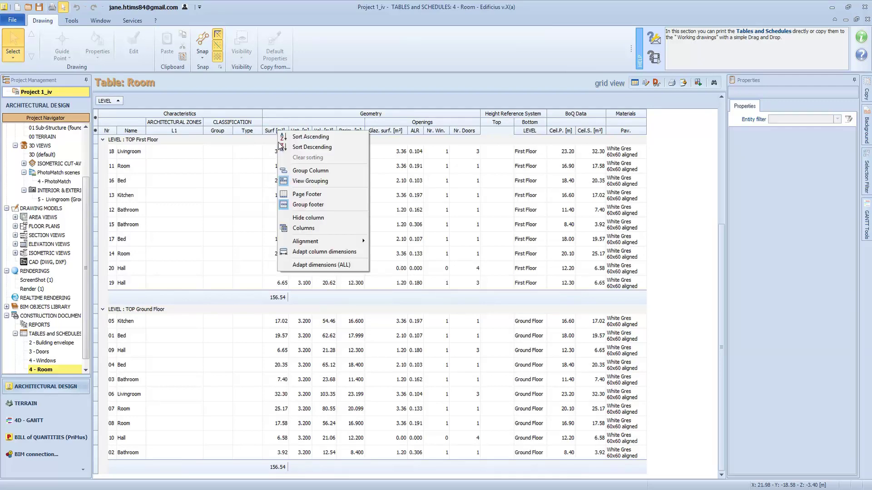
click(318, 195)
scroll(338, 312, down, 1)
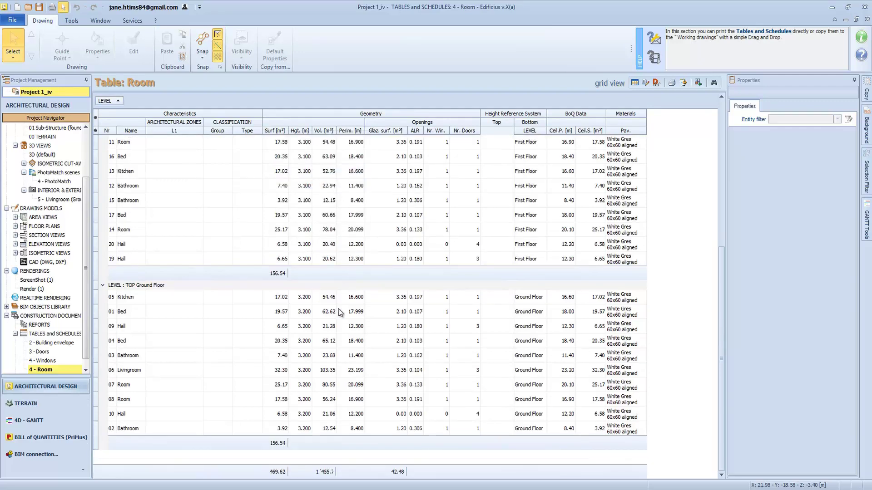
right_click(277, 473)
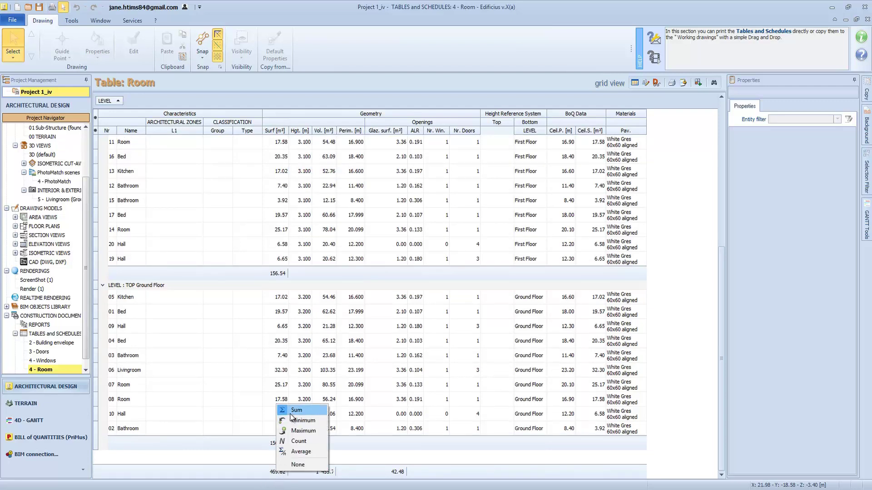
click(276, 477)
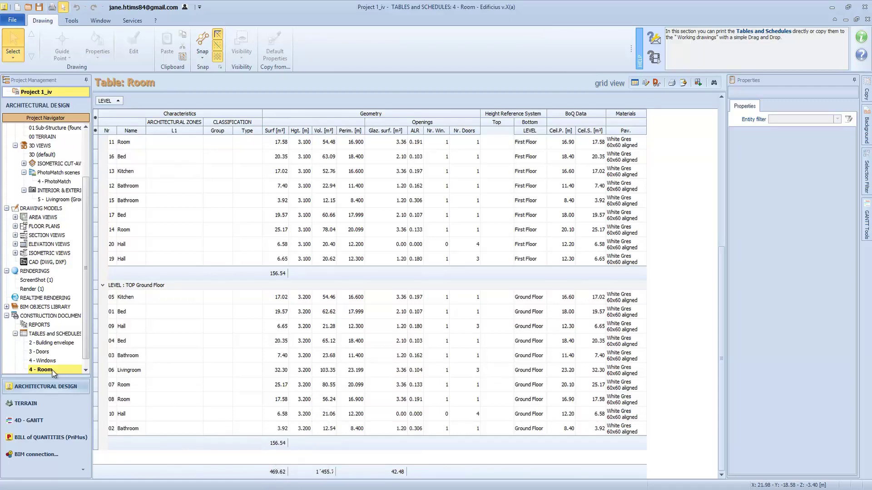
- Open the 1 - Working Drawing sheet and place the Room table in its empty upper right area
scroll(51, 369, down, 1)
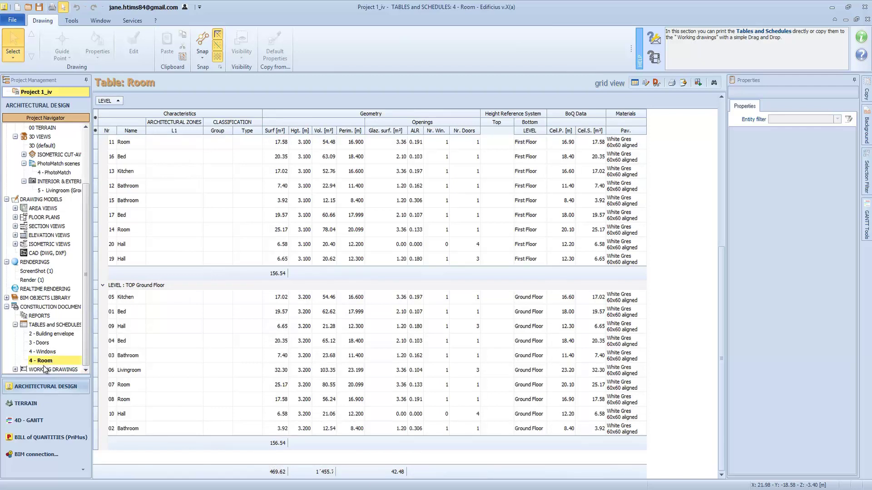
scroll(34, 369, down, 1)
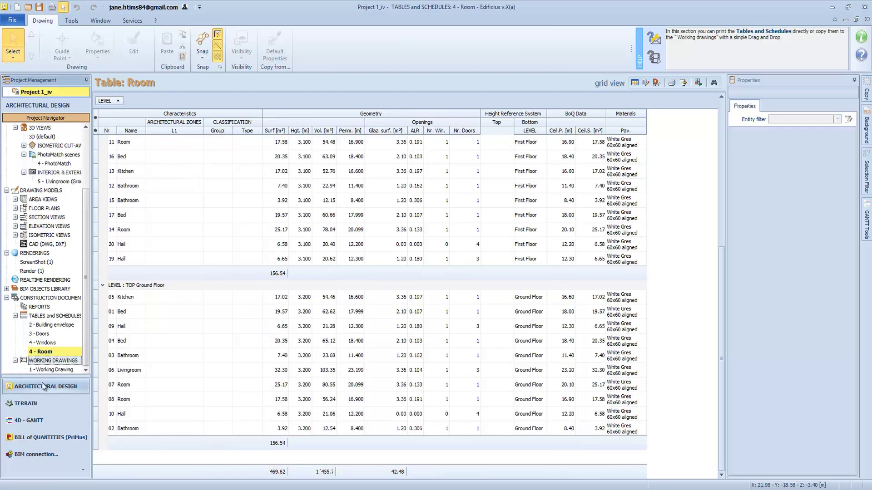
click(38, 351)
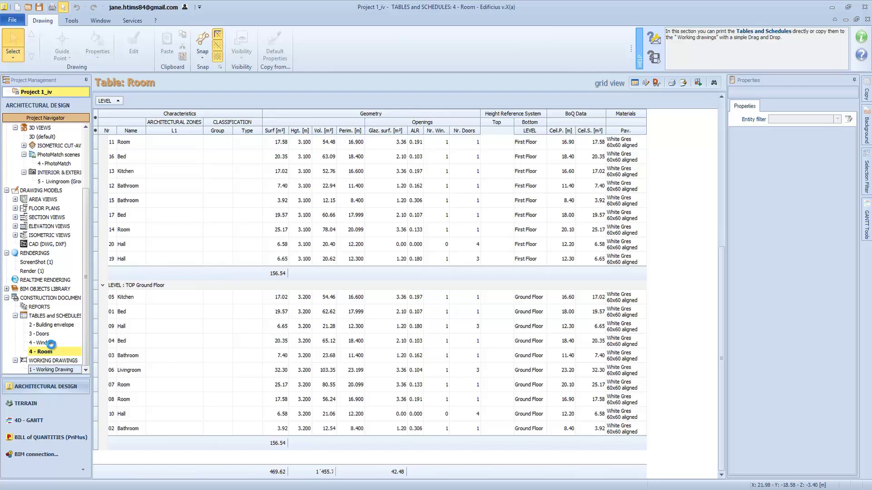
click(53, 369)
mouse_move(49, 360)
mouse_down()
mouse_move(478, 273)
mouse_move(542, 138)
mouse_up()
click(501, 109)
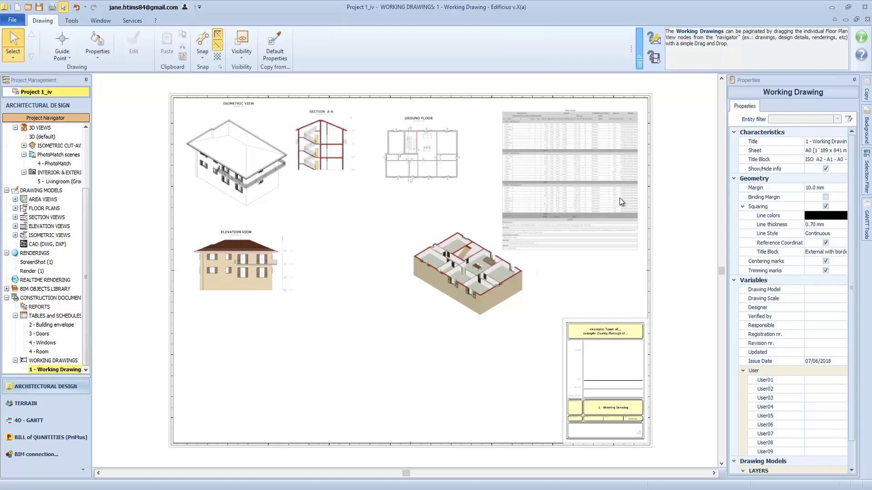
- Open the project1.EDF document from the computer
click(12, 20)
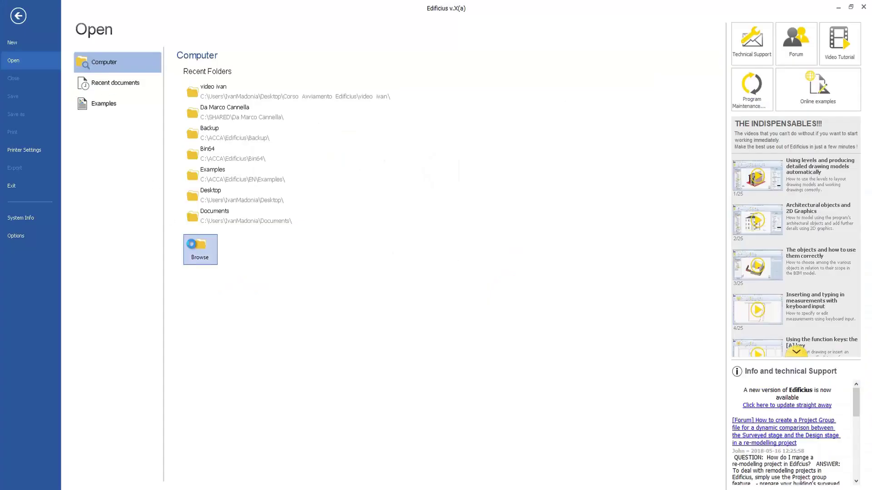
click(211, 245)
click(540, 330)
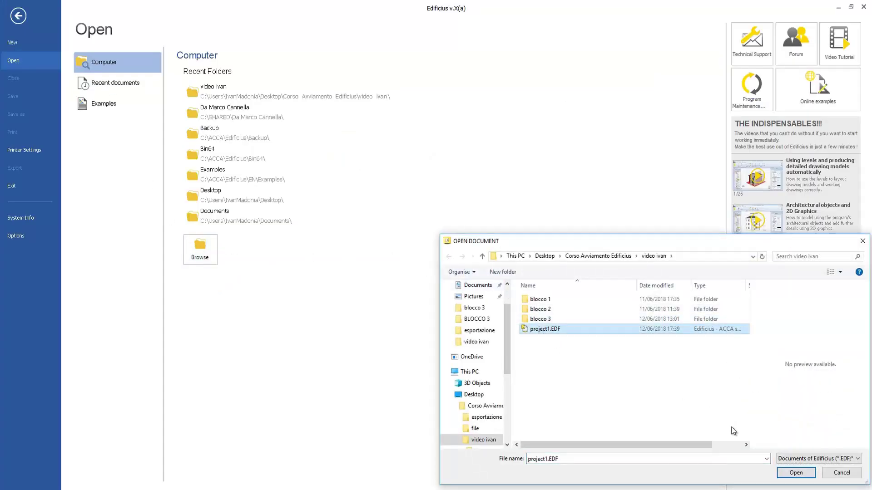
click(808, 473)
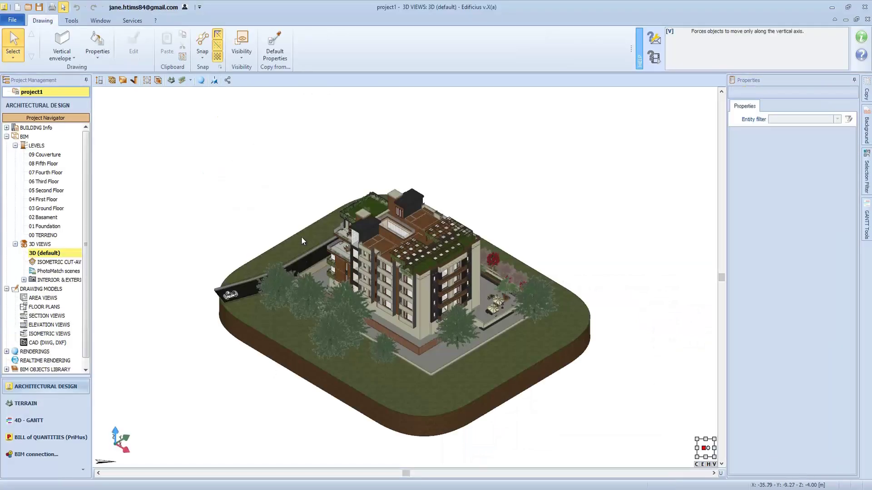
- Add a PlayStructure perspective view of the building in orbit mode with the 360° background turned on
right_click(49, 256)
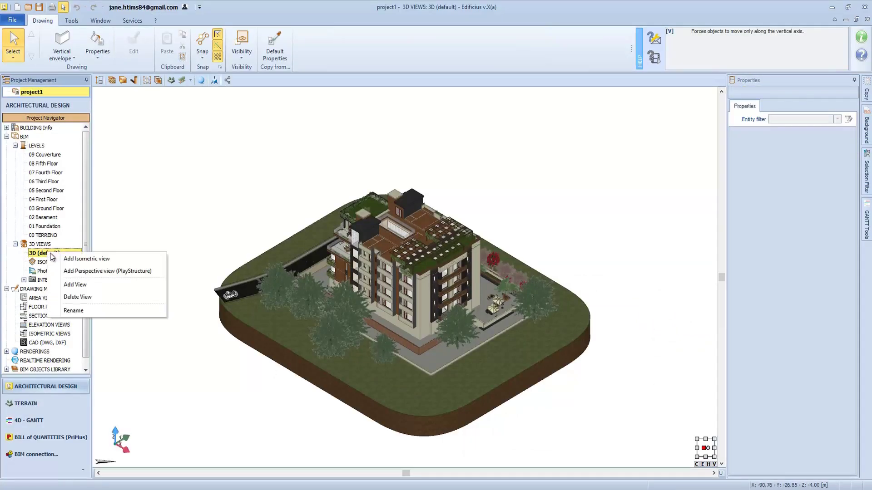
click(111, 273)
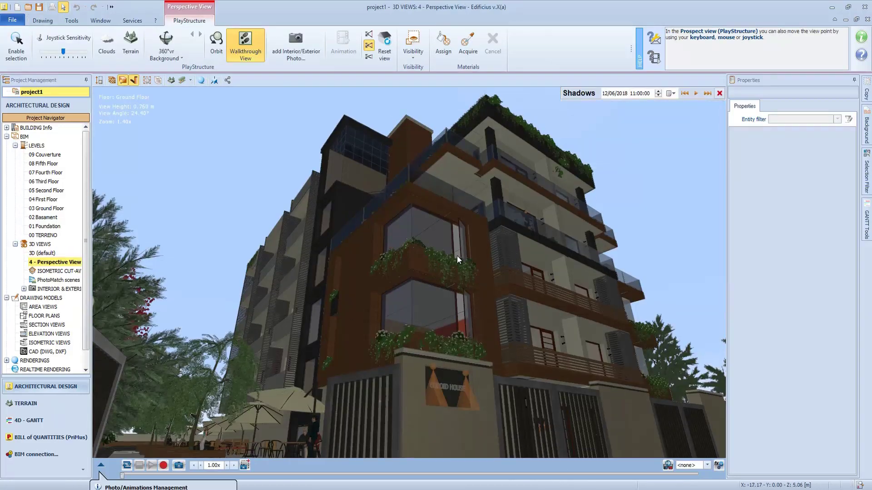
click(214, 45)
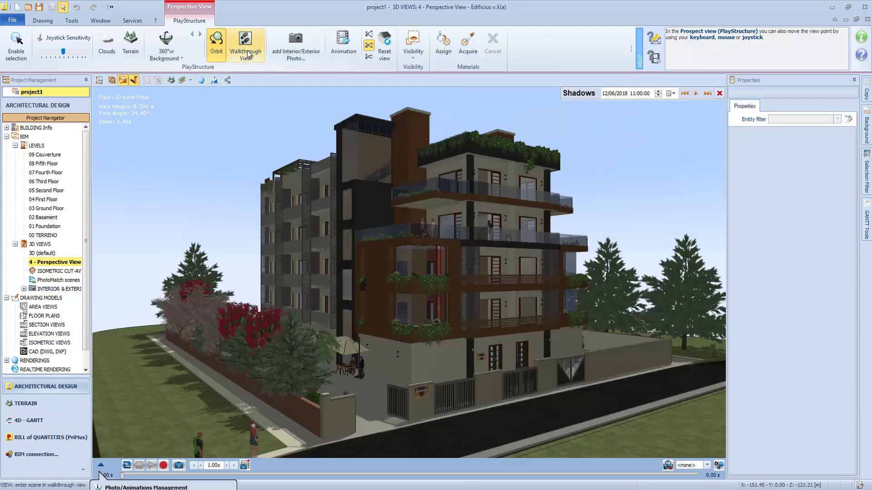
click(166, 46)
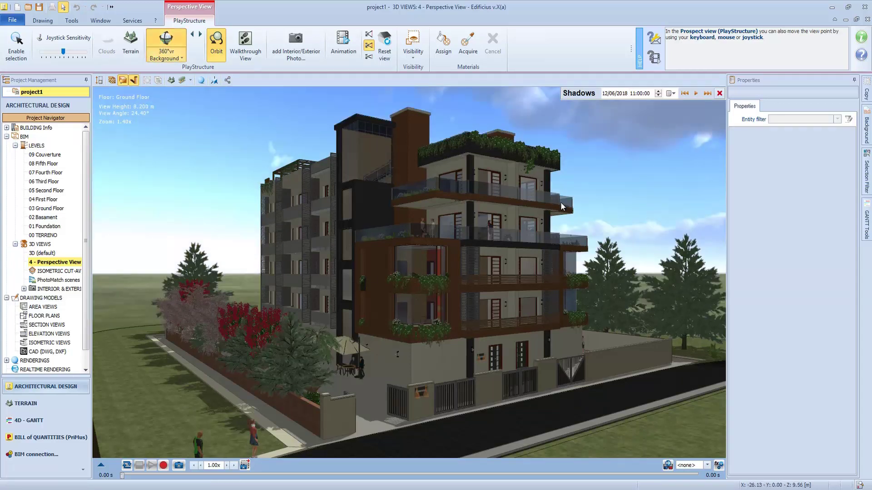
- Switch all the lights in the shadows and lighting settings on and off again
click(134, 81)
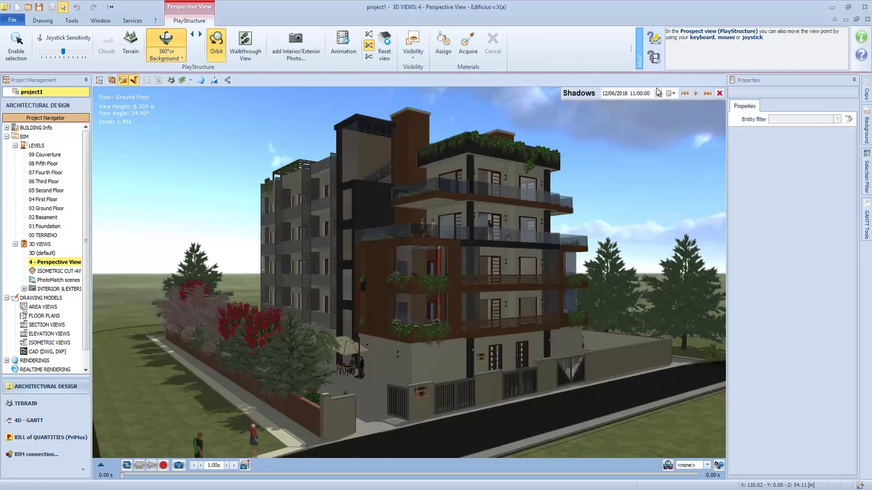
click(608, 160)
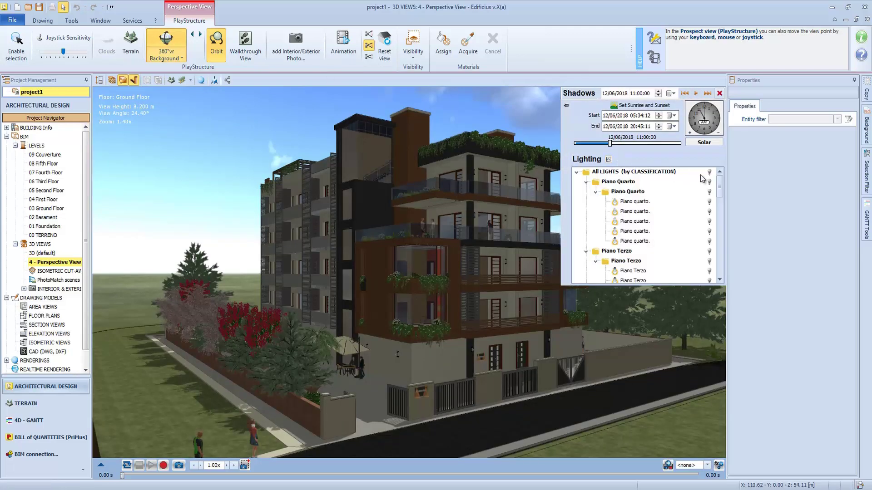
click(709, 173)
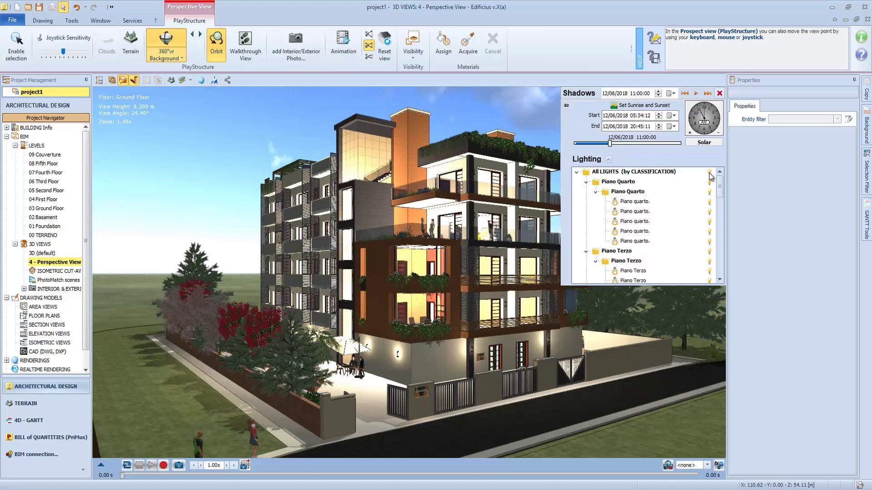
click(709, 173)
- Add an exterior photo from the current perspective view and generate a low-quality preview rendering with the EXTERNAL settings
click(295, 46)
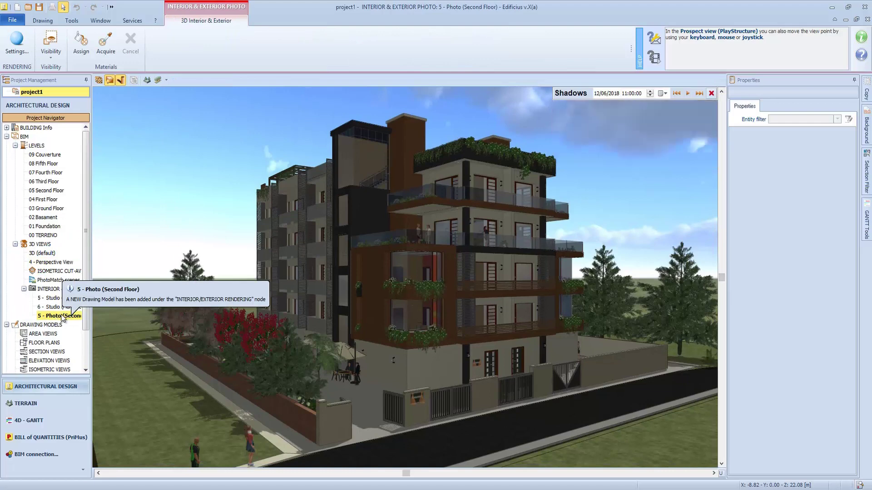
click(16, 42)
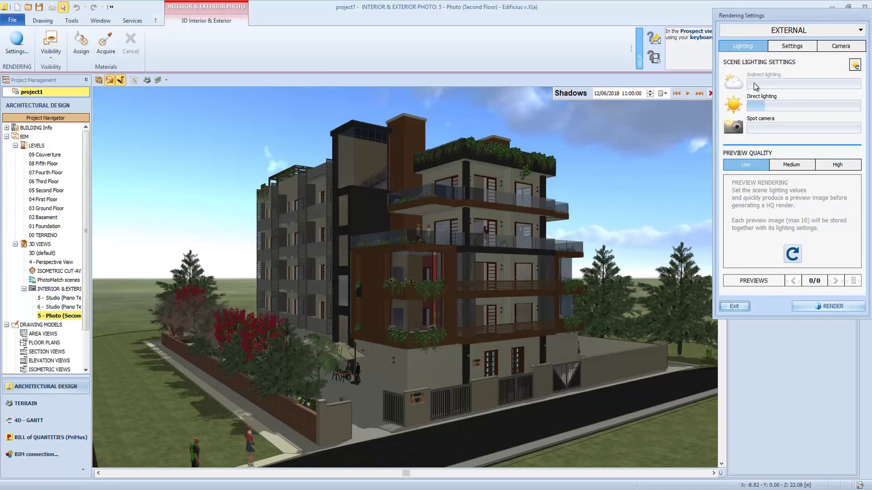
click(792, 252)
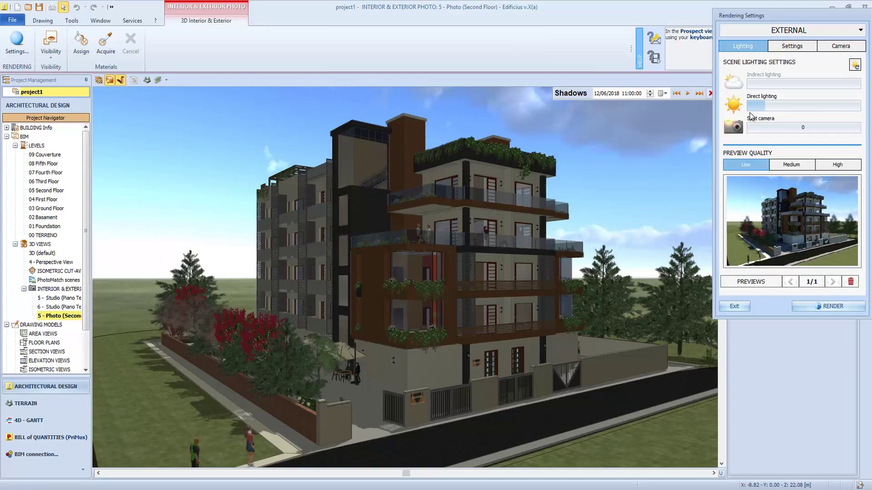
- Review the render's output and camera settings, and leave the rendering settings without starting the final render
click(786, 48)
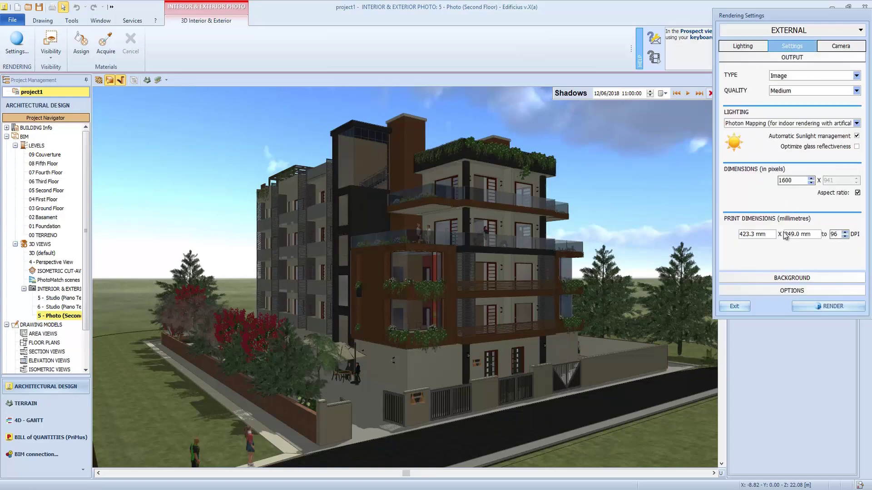
click(829, 48)
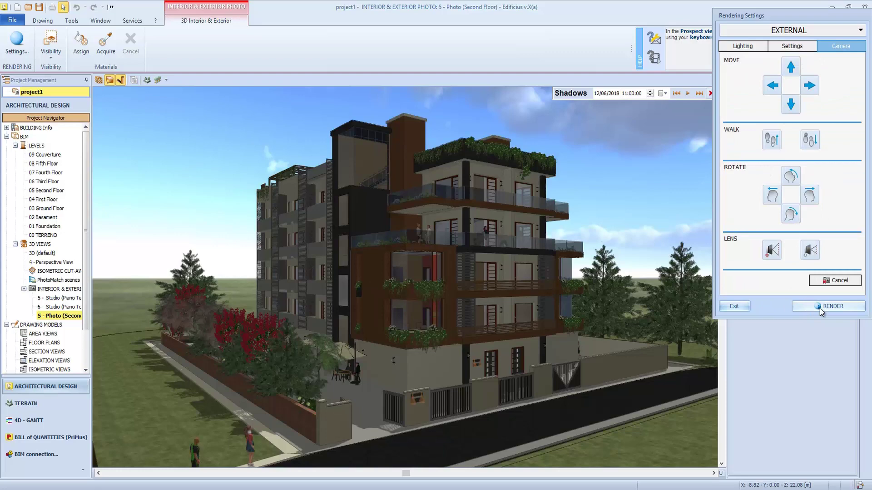
click(735, 307)
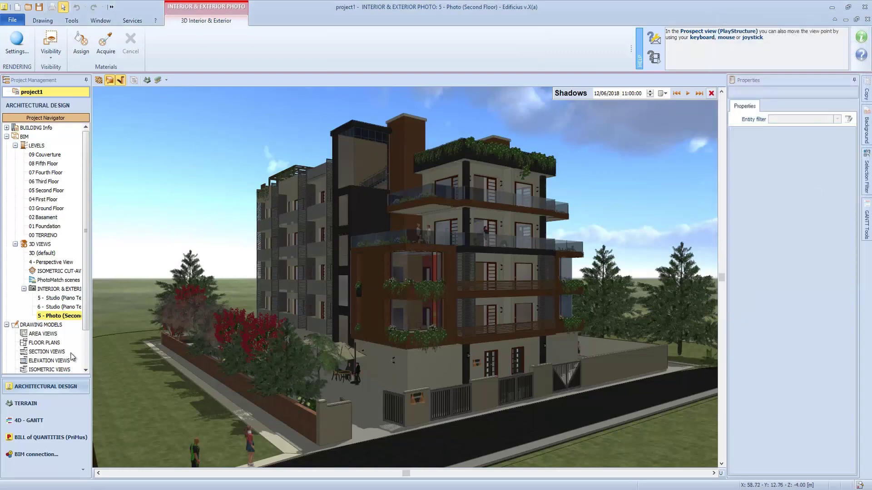
- Expand the renderings list and view Rendering (2) and Rendering (11)
scroll(72, 356, down, 2)
click(7, 343)
double_click(41, 353)
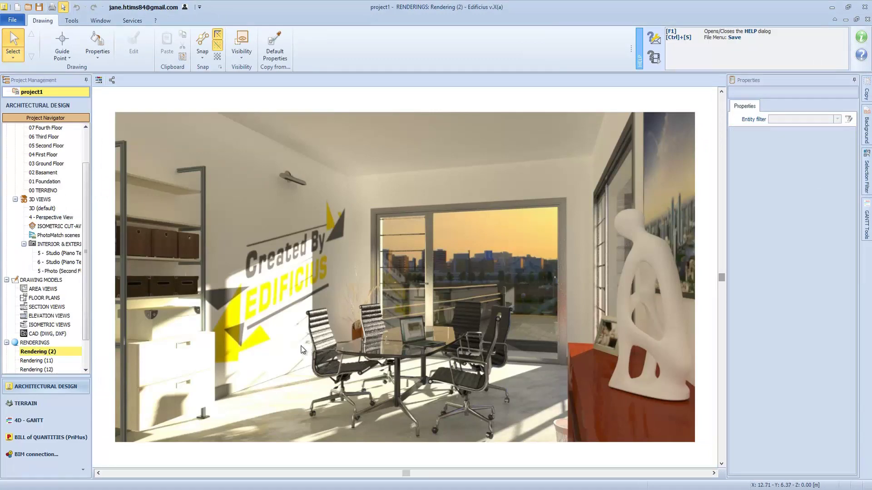
double_click(40, 361)
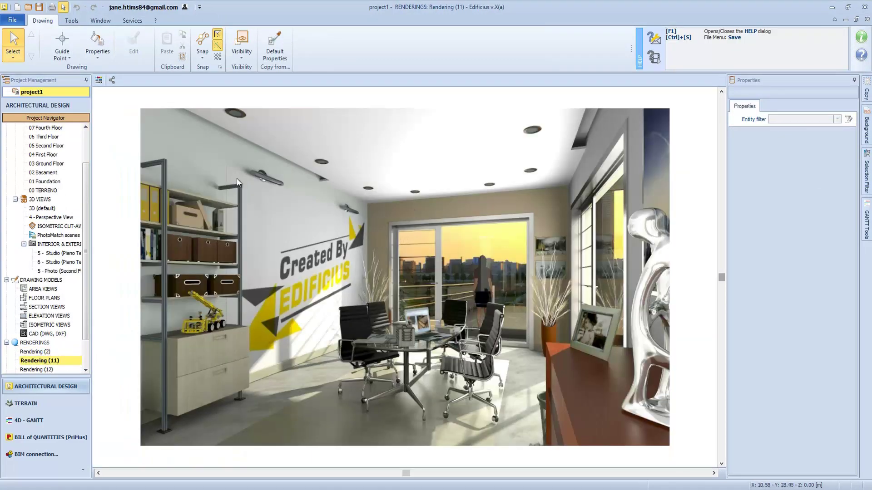
- Try a black-and-white filter on Rendering (11) in Magic Render, look at the colour options, and cancel the edit
click(100, 82)
drag(375, 25, 527, 103)
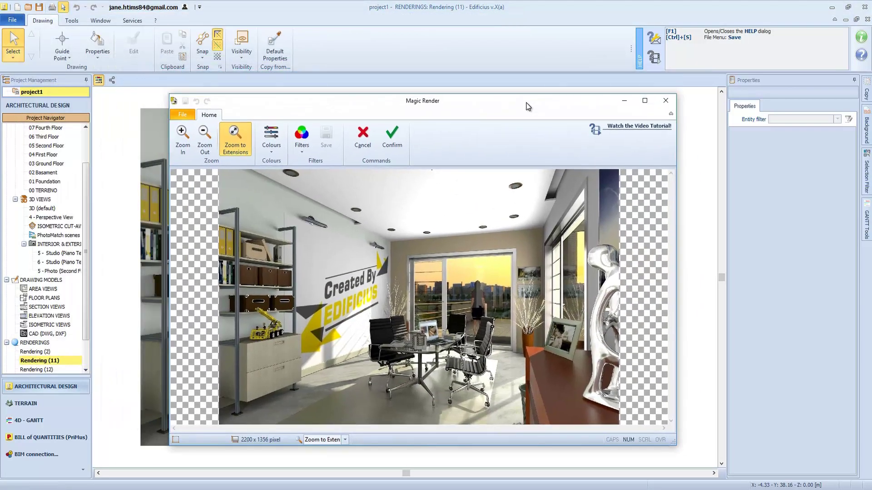
click(273, 149)
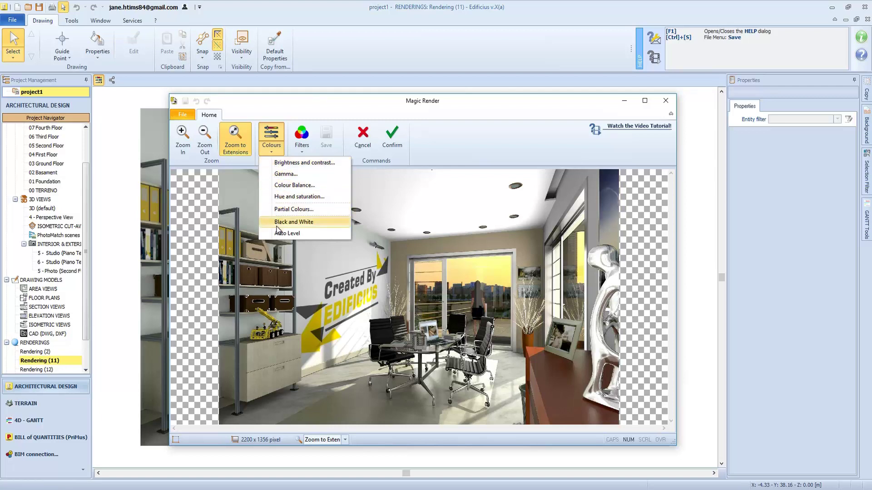
click(302, 136)
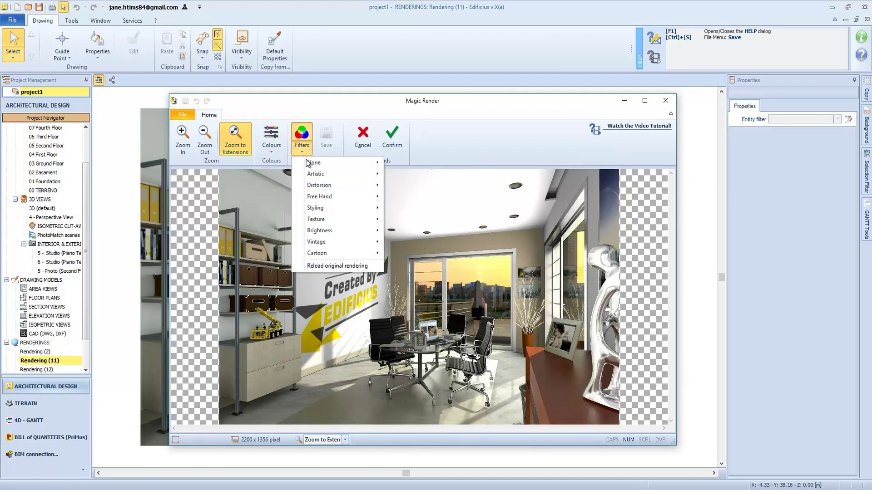
mouse_move(327, 189)
click(470, 281)
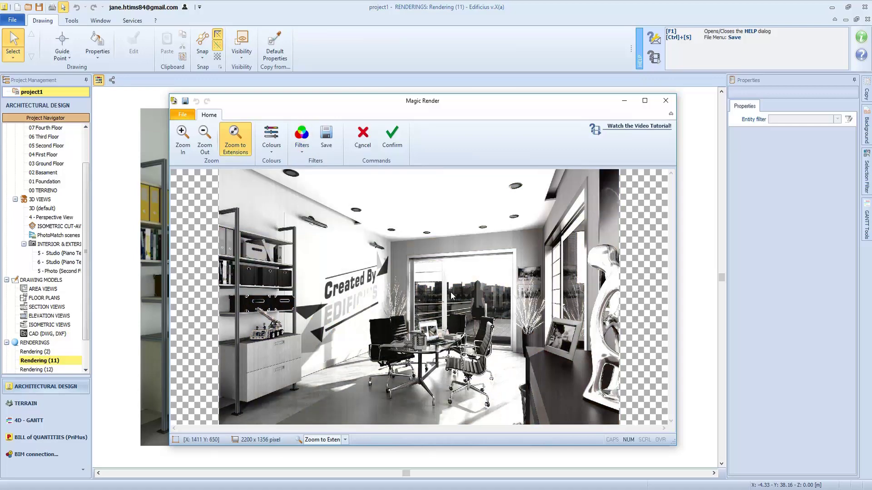
click(360, 132)
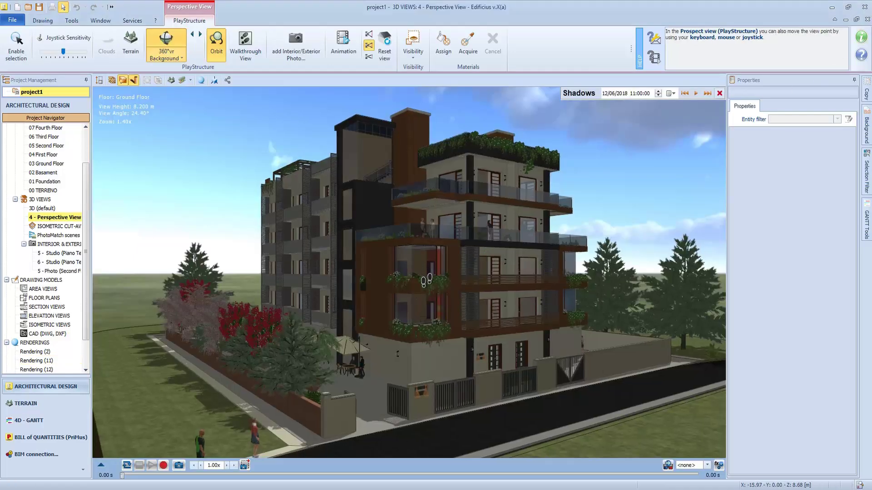
- Inspect the building's facade in the perspective view from another angle and at different distances
drag(426, 280, 404, 291)
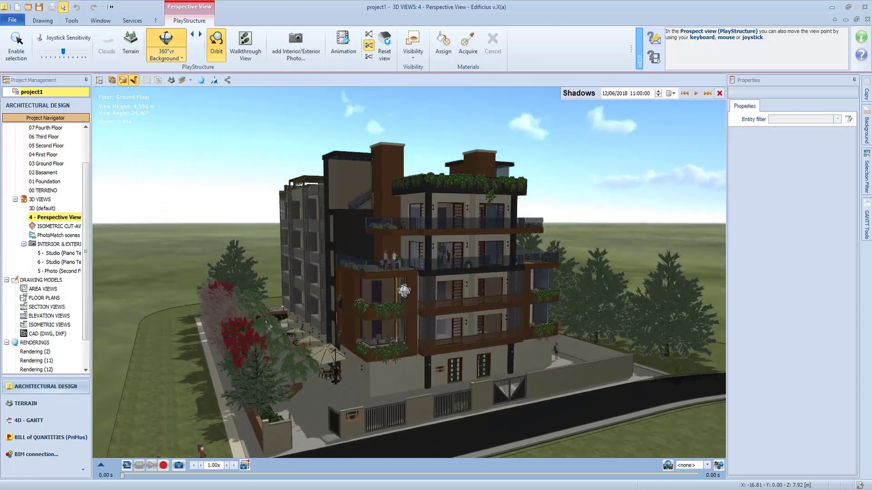
scroll(402, 319, up, 8)
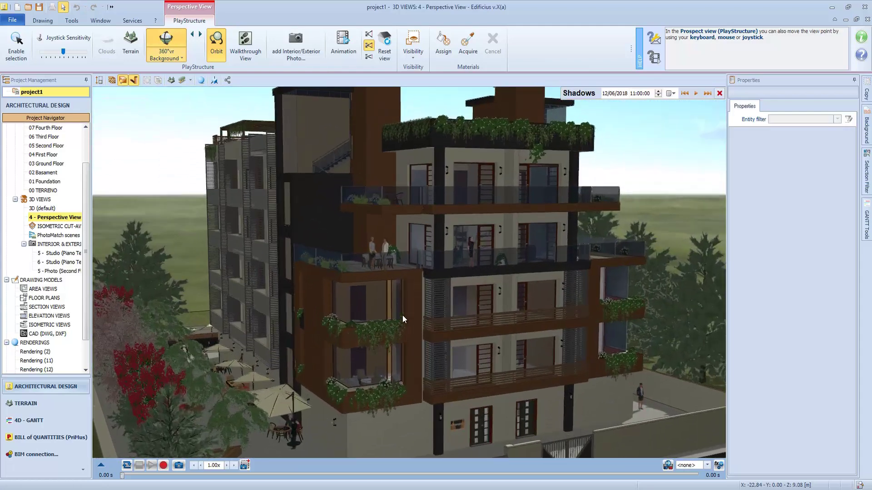
scroll(403, 319, up, 2)
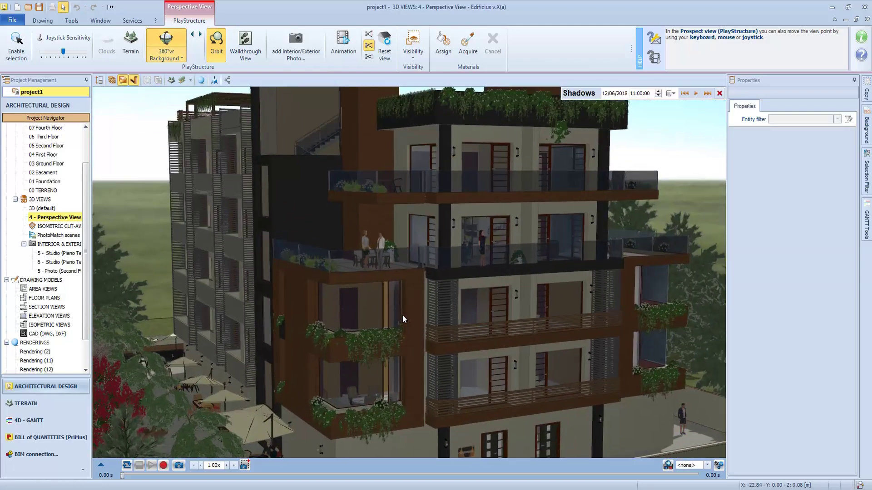
scroll(402, 319, down, 5)
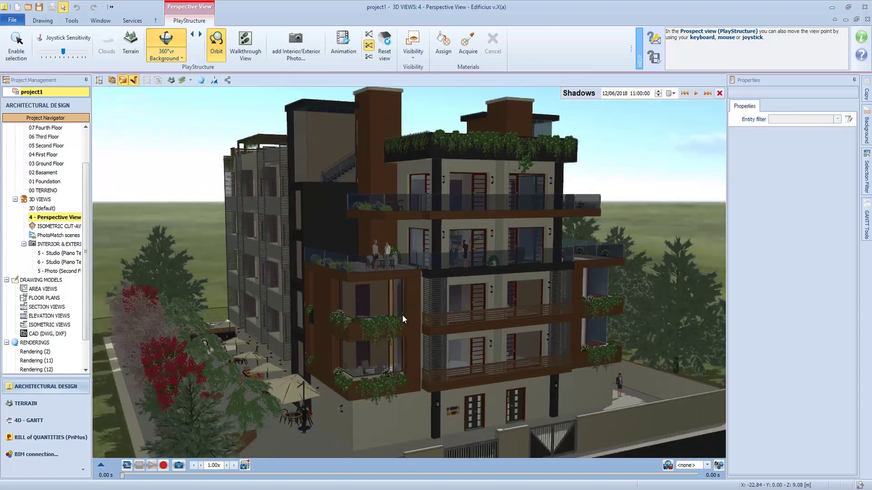
scroll(403, 319, down, 2)
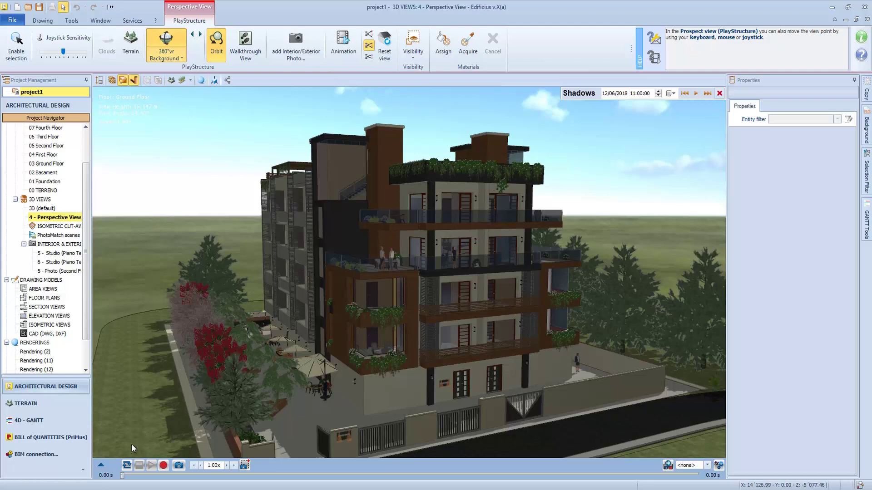
- Examine the saved frames in the photo and animations management, and collapse it again
click(102, 468)
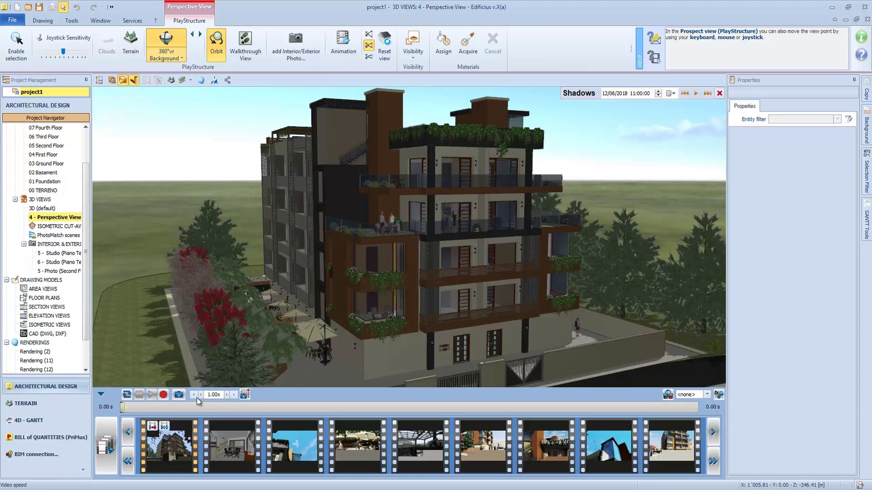
click(101, 395)
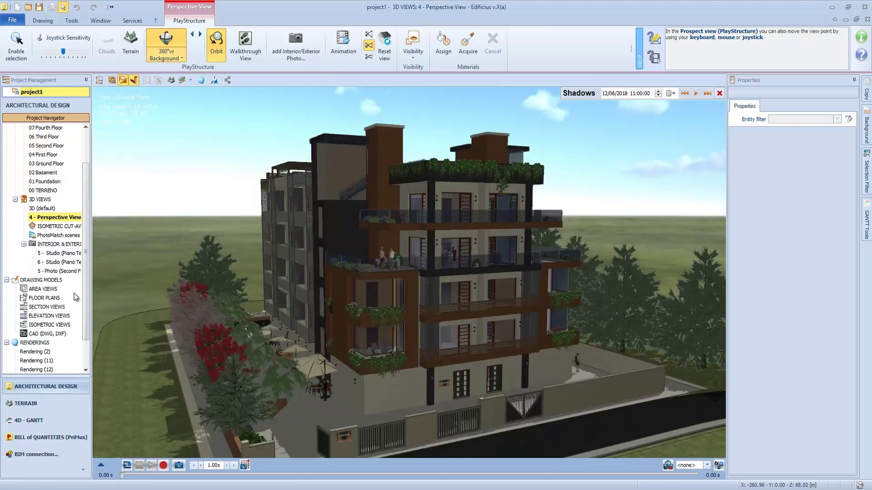
scroll(36, 336, down, 2)
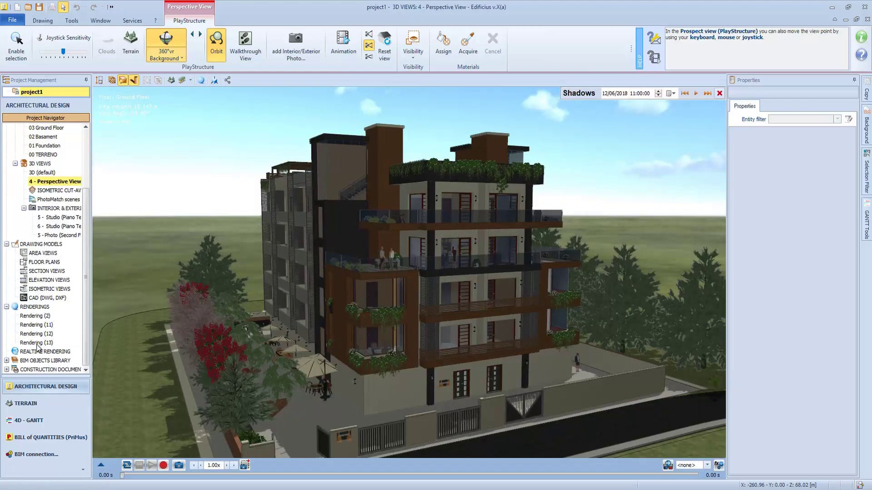
- Collapse the saved renderings, create a new Realtime Rendering of the apartment building, and switch it to the orbit view
click(7, 307)
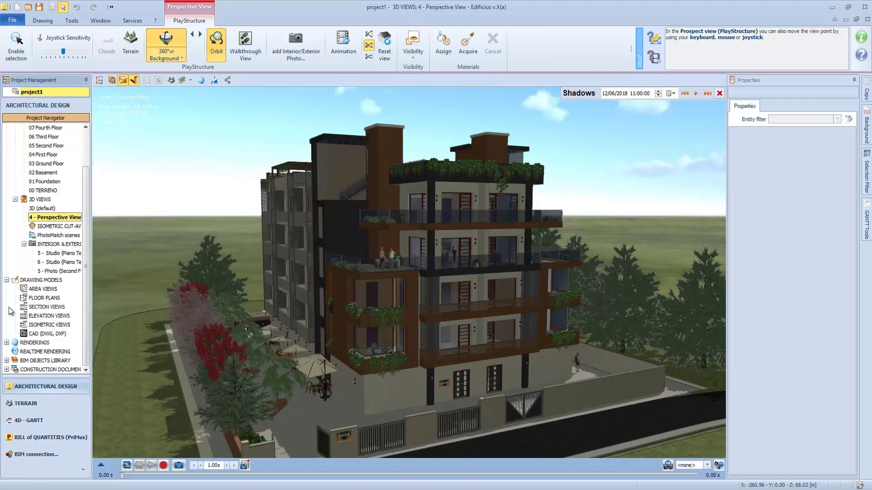
right_click(44, 353)
click(50, 360)
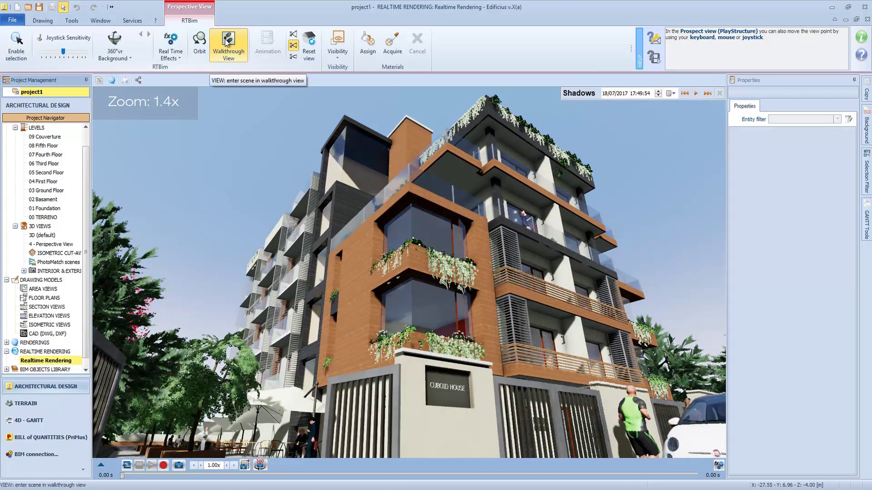
click(199, 43)
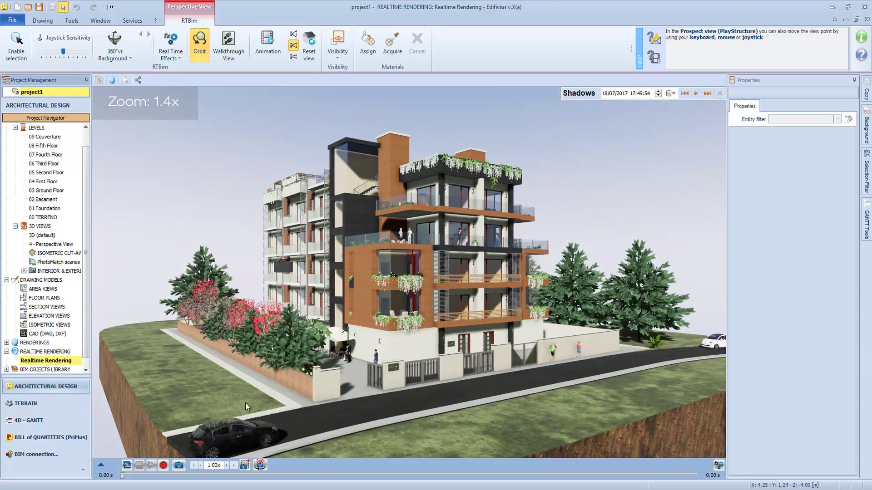
- Expand the photo and animation frames, open the reel of the outdoor café courtyard, and set its playback speed to 0.50x
click(102, 467)
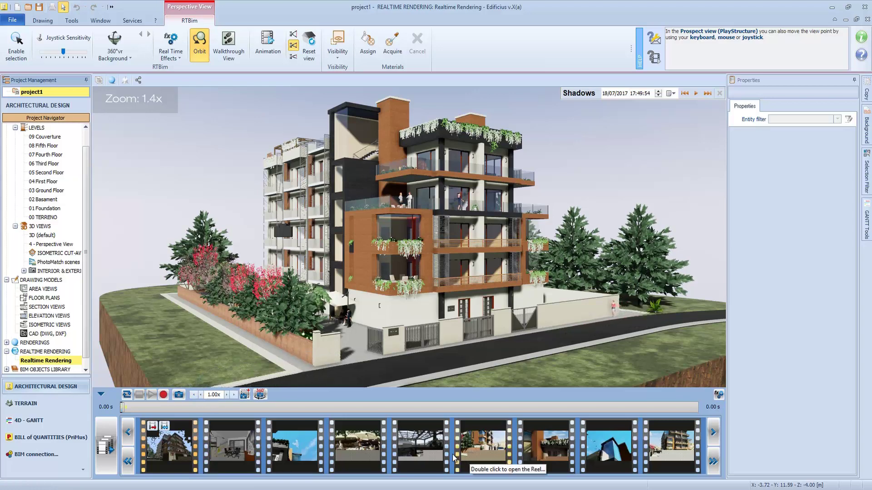
double_click(363, 447)
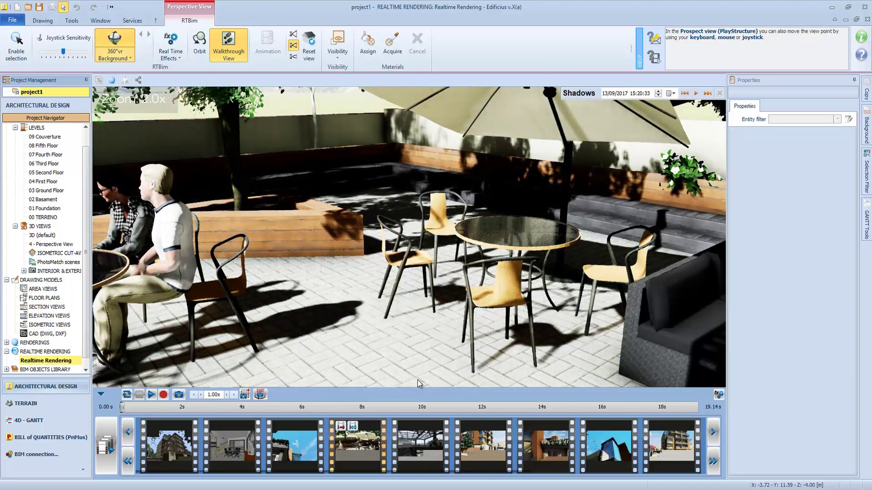
click(211, 395)
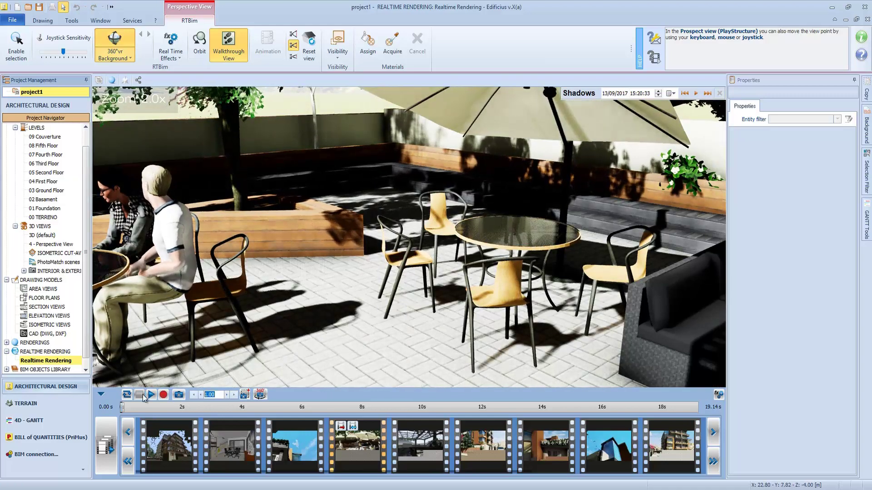
text(0.50x)
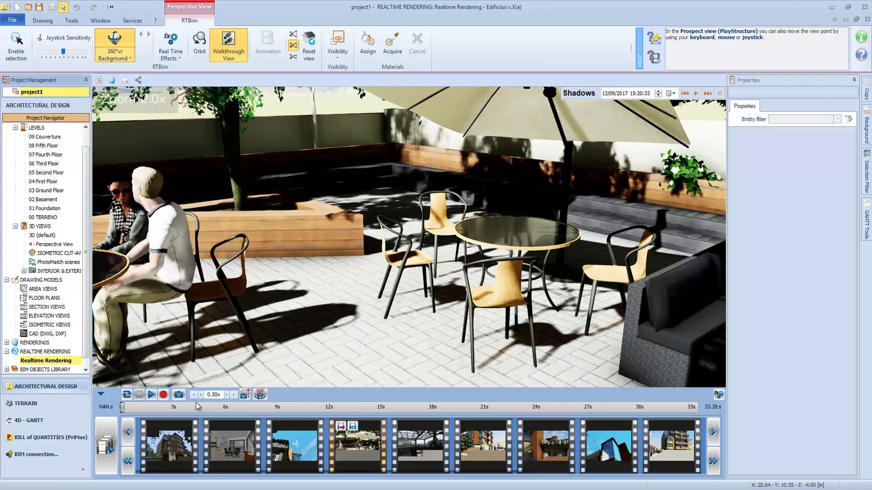
- Preview the courtyard reel, stop it, and look at the options for creating a video without recording one
click(151, 395)
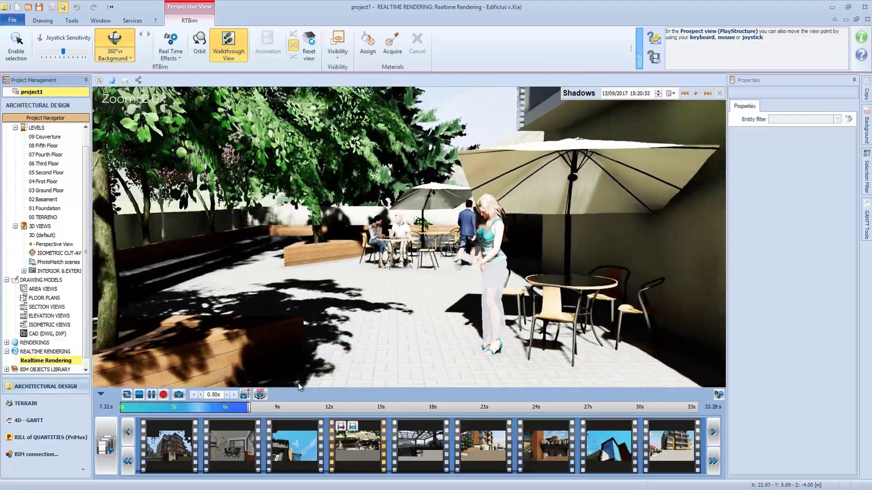
click(139, 395)
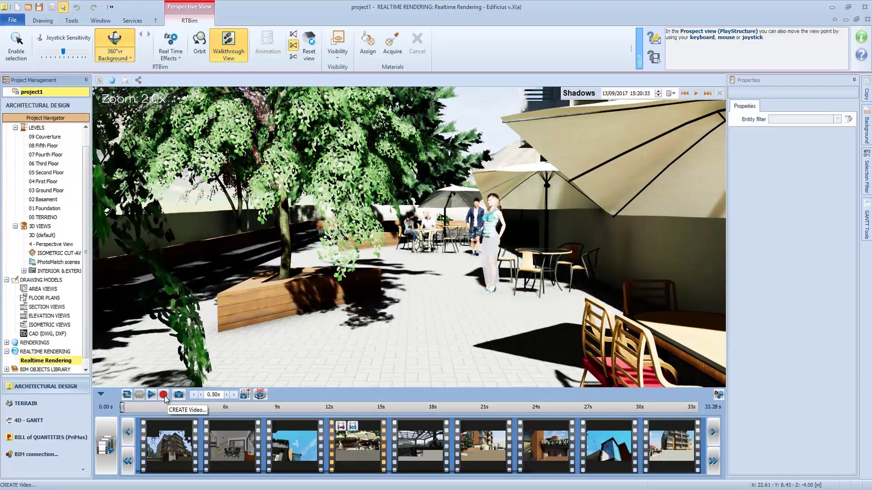
click(165, 397)
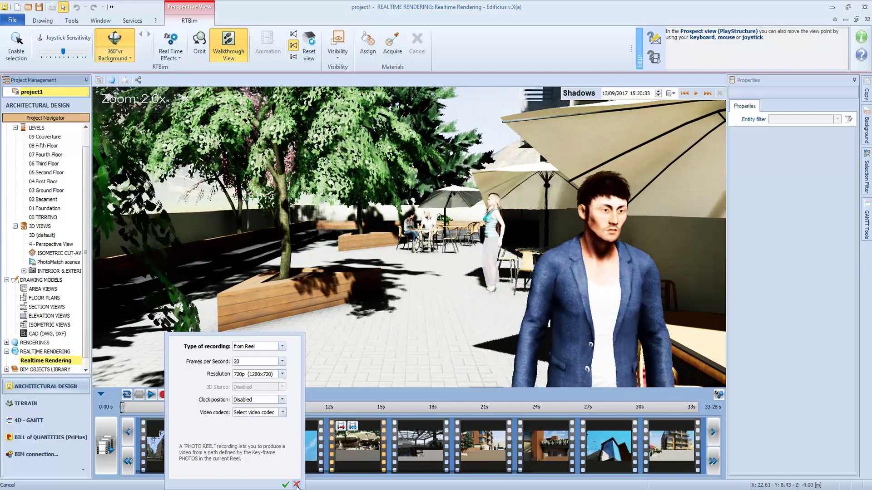
click(296, 484)
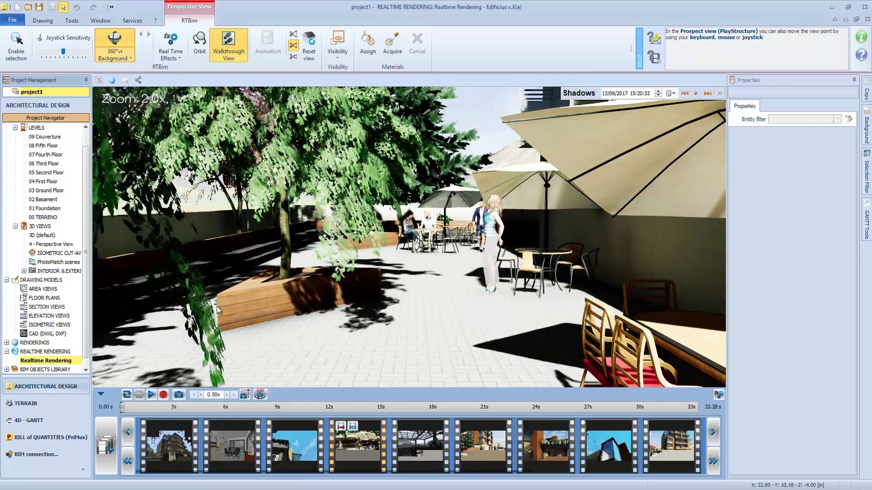
- Open the real-time effect settings, try the Fog effect with adjusted density, fog fall and start distance, and turn it off
click(171, 47)
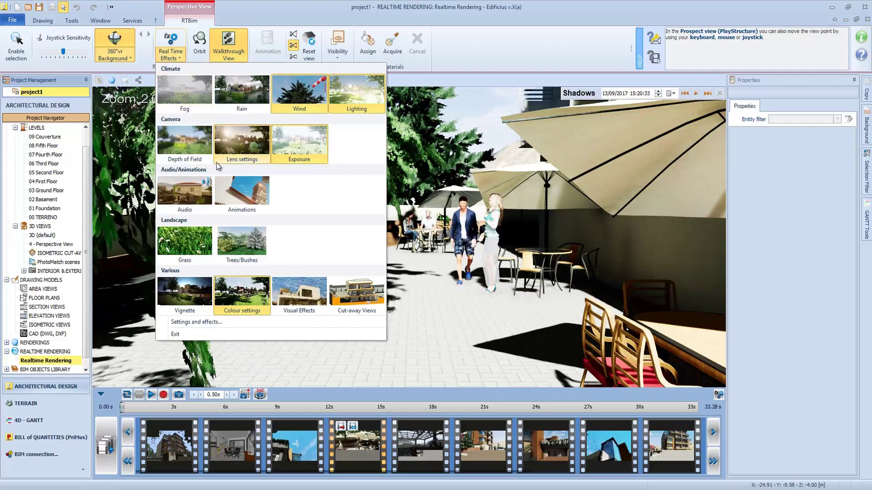
click(208, 323)
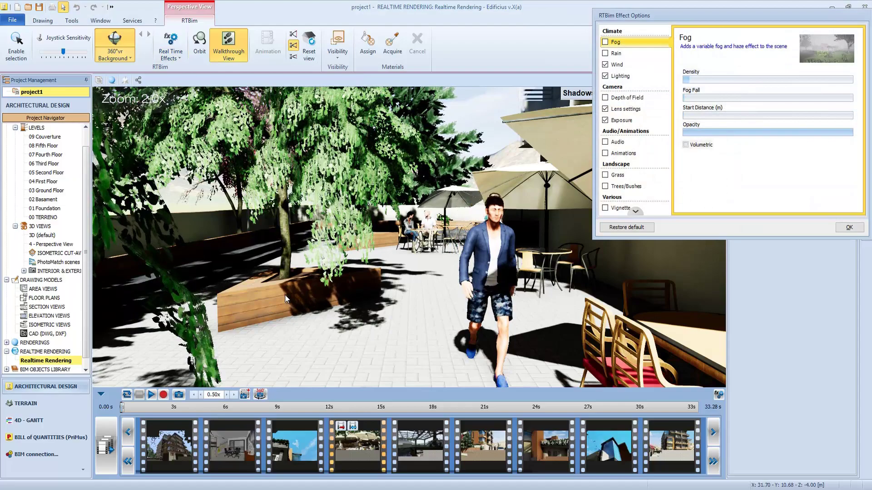
click(605, 42)
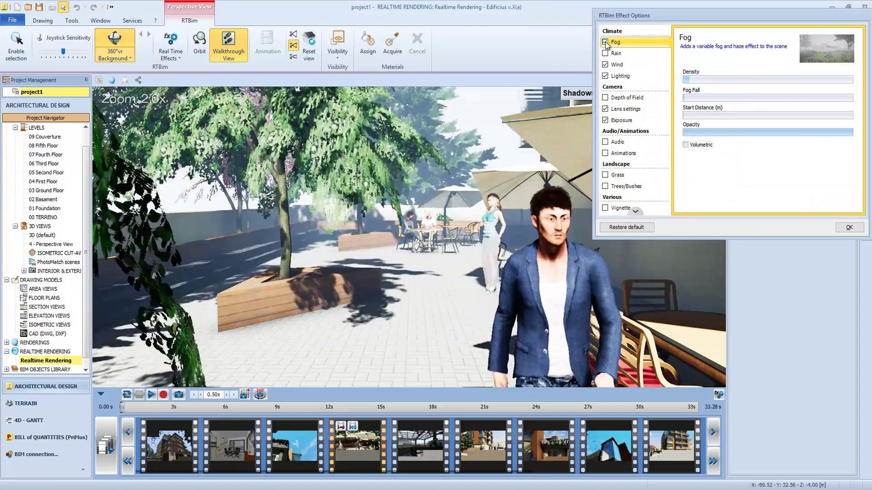
drag(701, 80, 688, 90)
click(705, 98)
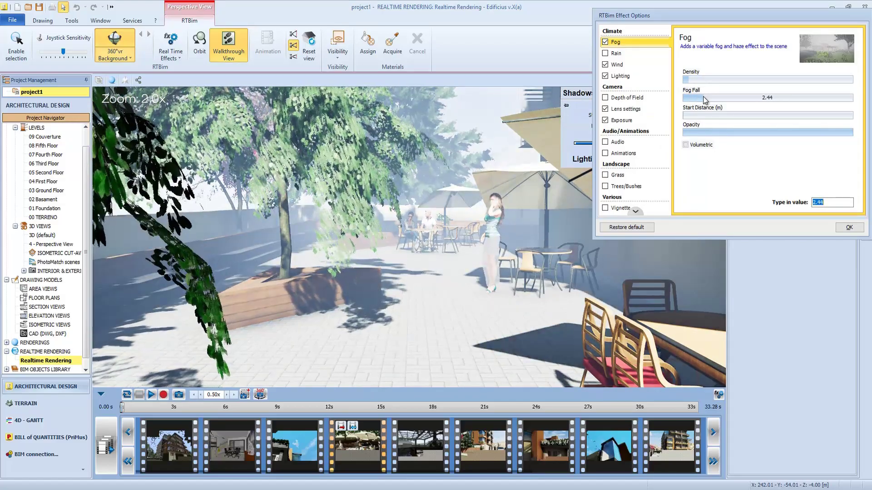
drag(704, 99, 698, 116)
click(686, 115)
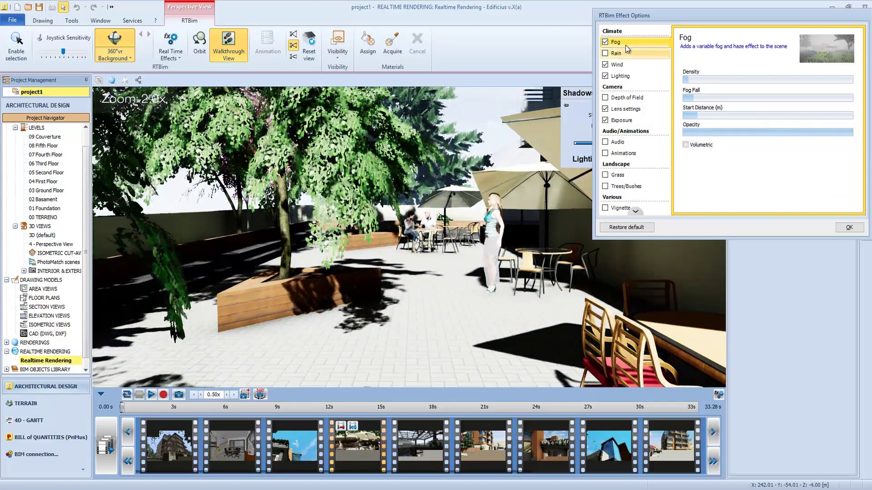
click(606, 43)
click(605, 43)
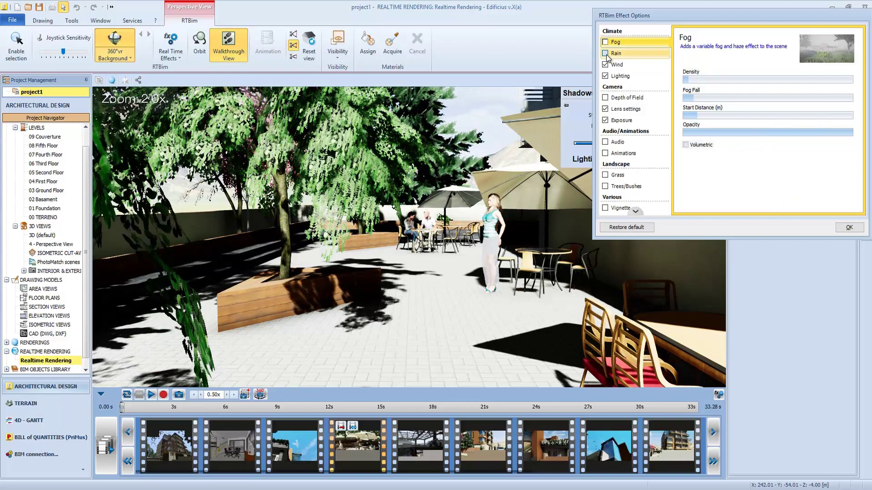
- Try the Rain effect with different intensity and cloudiness levels, and turn it off
click(605, 54)
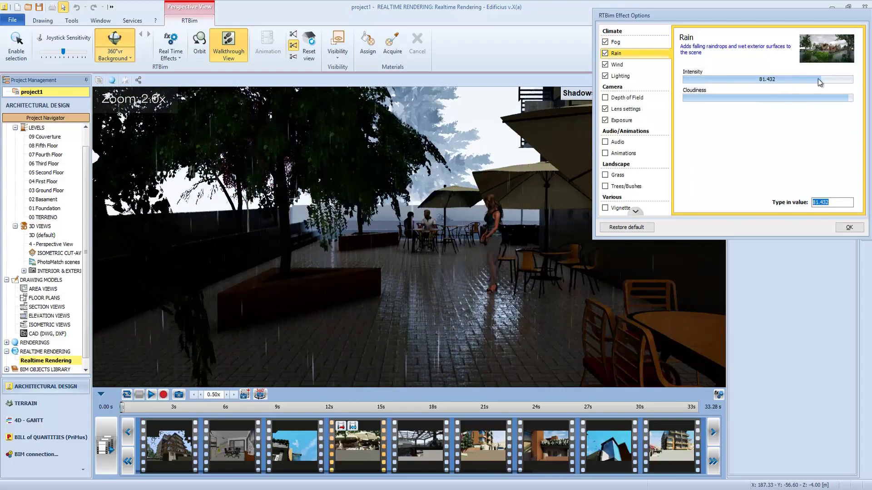
drag(767, 78, 740, 83)
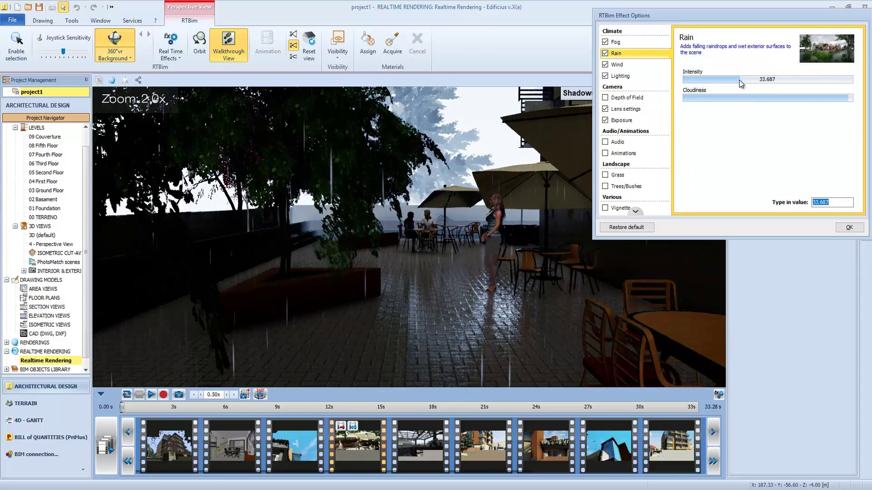
click(714, 98)
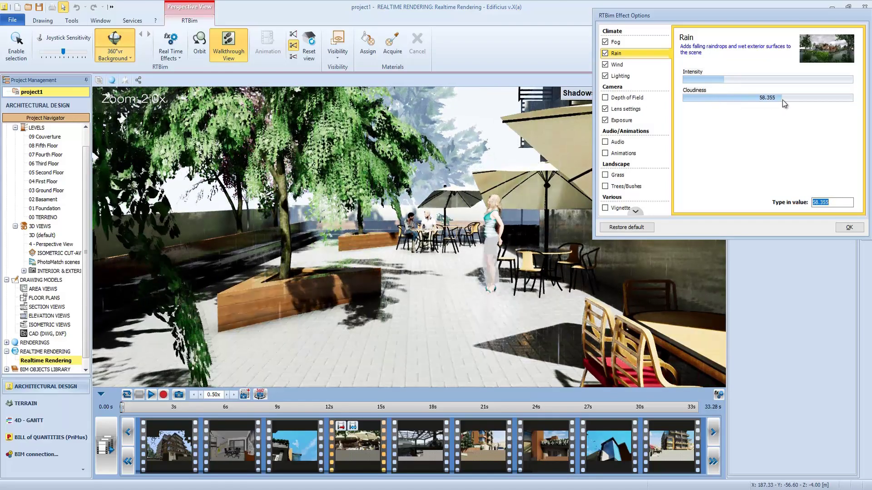
click(605, 53)
- Turn off the Wind effect and fine-tune the Lighting effect's environmental, direct and ambient occlusion levels
click(617, 64)
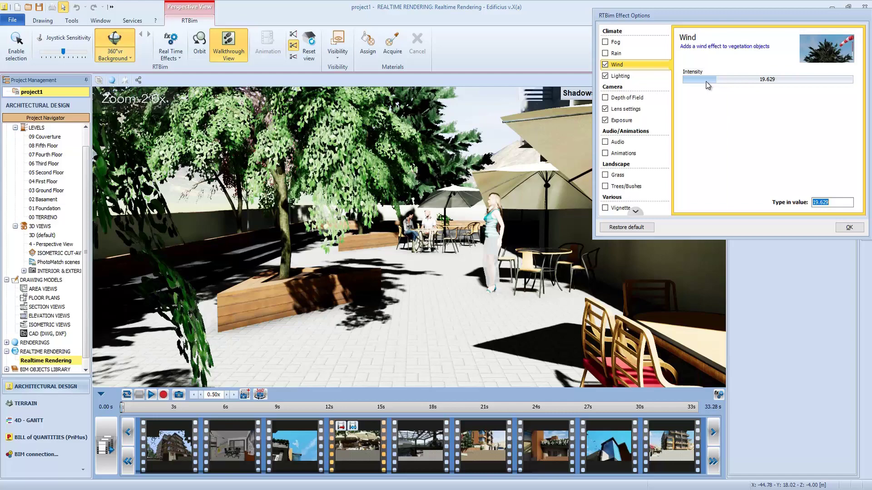
click(617, 77)
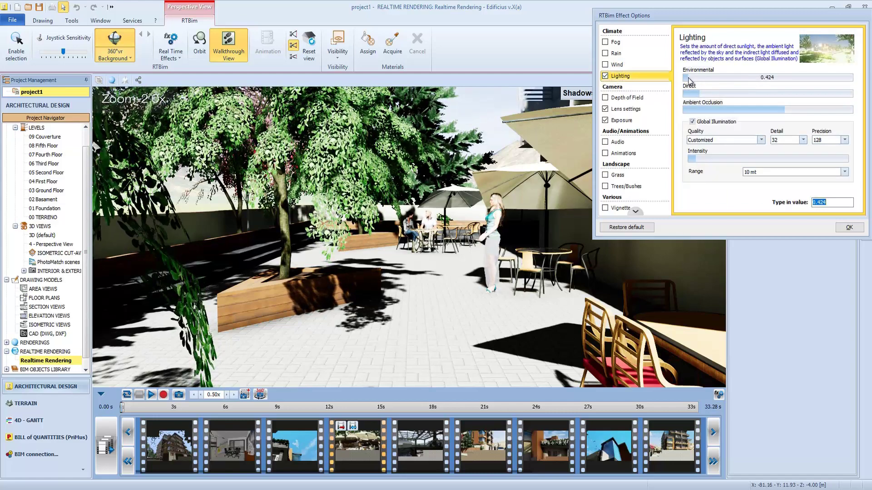
drag(688, 81, 694, 96)
click(771, 109)
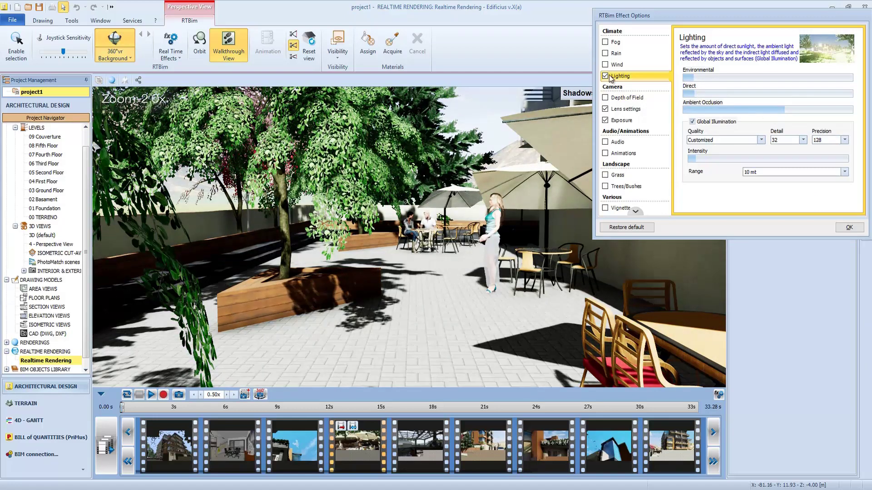
- Try the Depth of Field effect with different focal distances, an f/stop of 1 and a focal point picked at the café umbrella, and turn it off
click(605, 98)
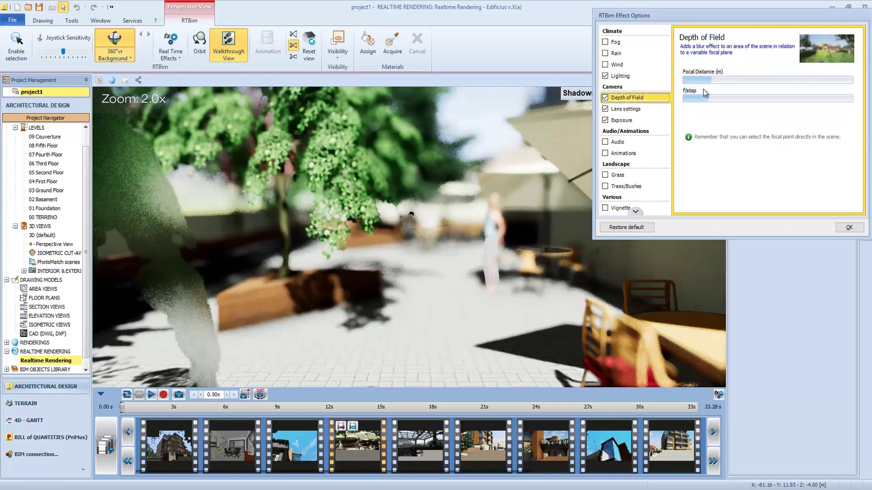
drag(725, 82, 736, 82)
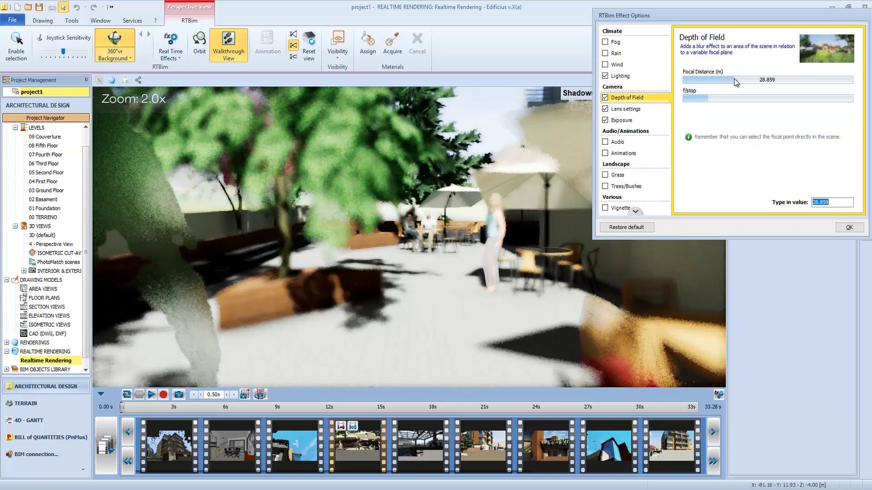
click(705, 99)
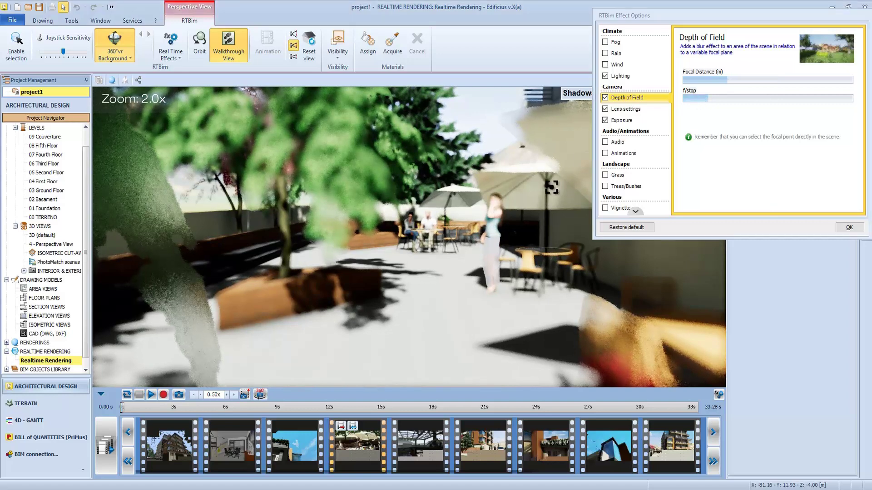
click(558, 189)
click(709, 99)
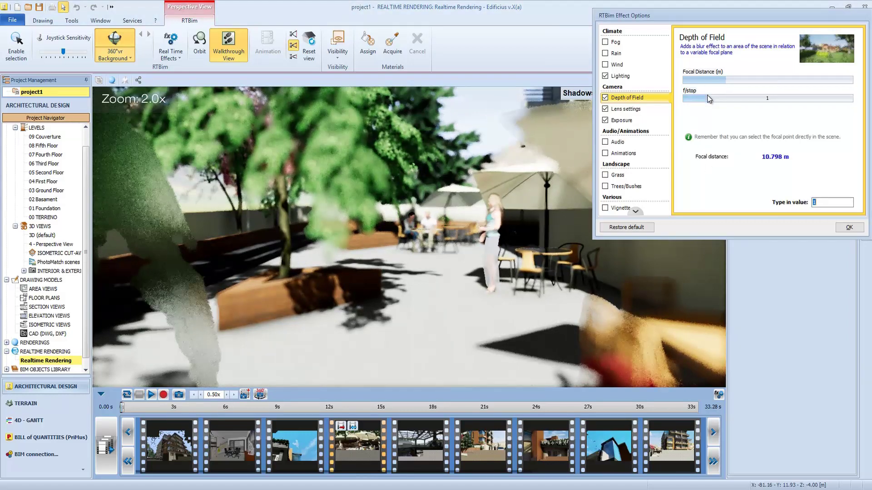
drag(716, 84, 728, 84)
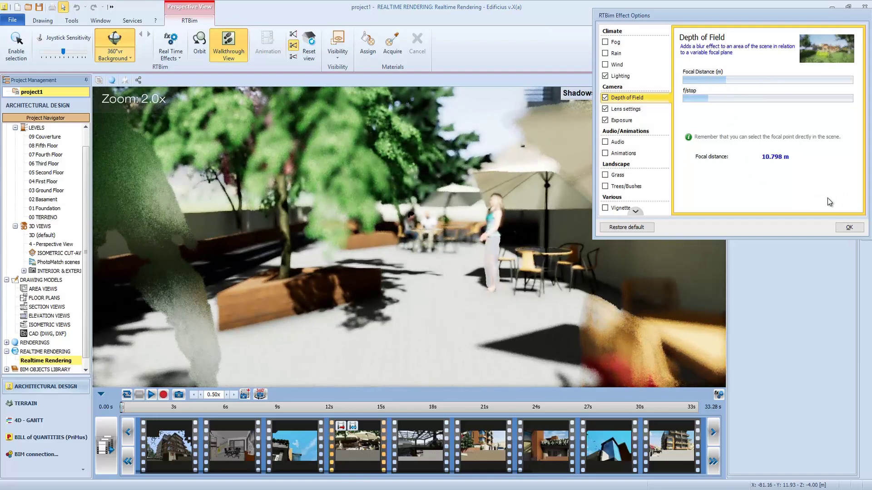
click(605, 98)
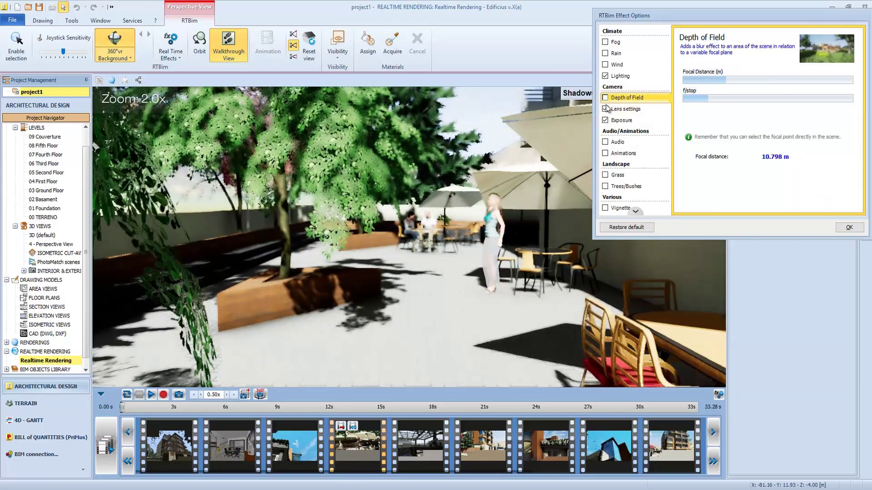
- Review the Lens settings effect's bloom and lens flare parameters and turn the effect off
click(625, 110)
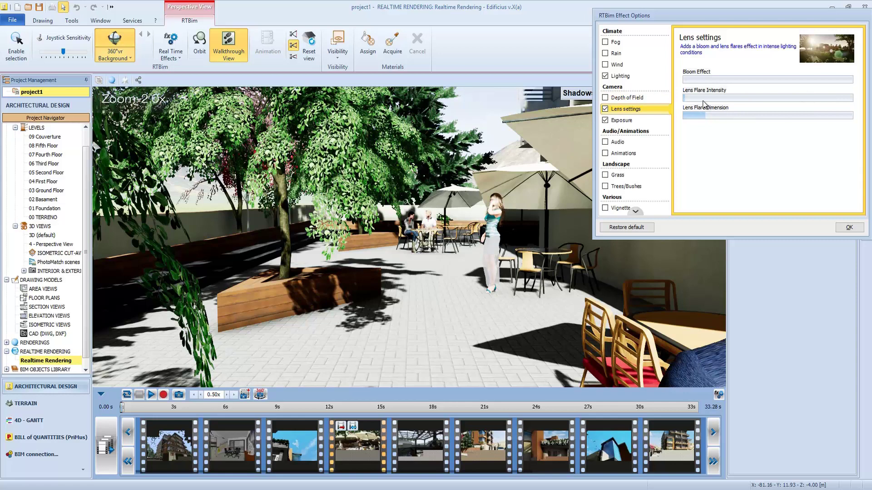
mouse_move(692, 116)
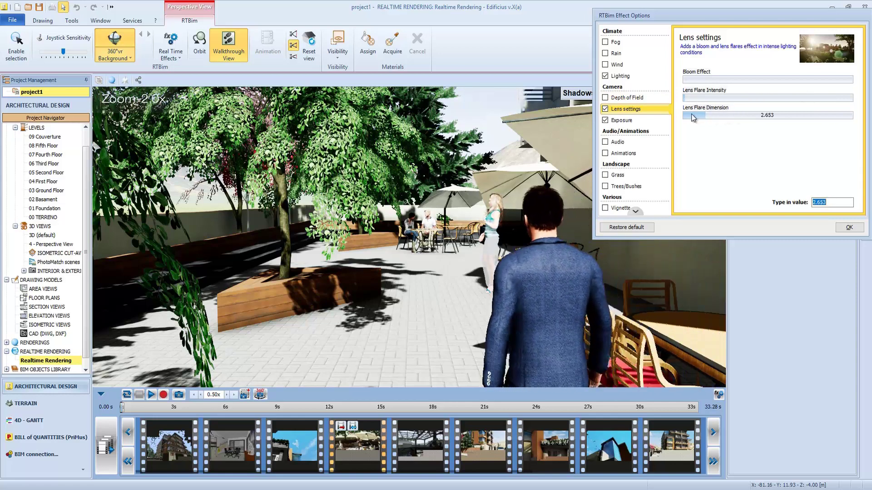
click(605, 109)
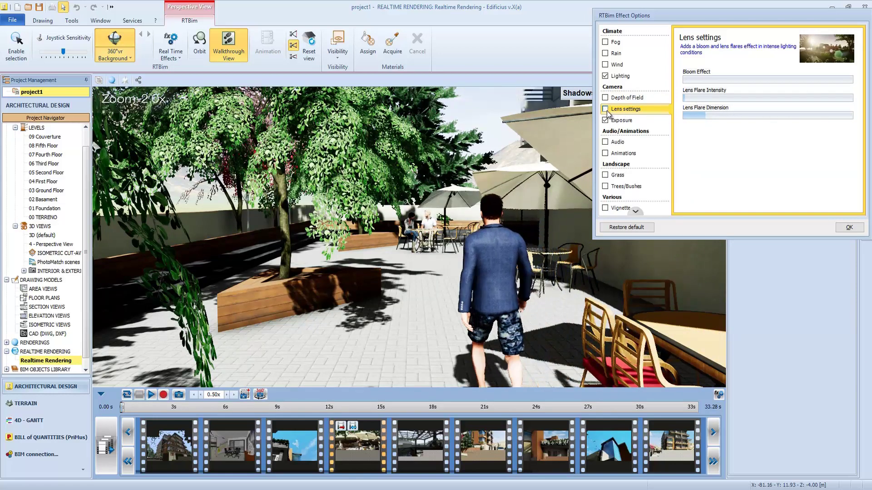
- Lower the Exposure effect's level to darken the courtyard scene
click(613, 122)
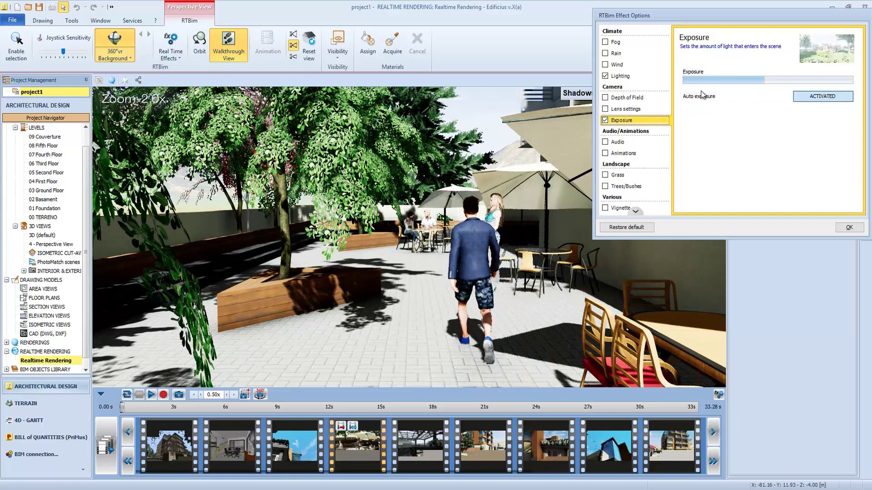
mouse_move(763, 87)
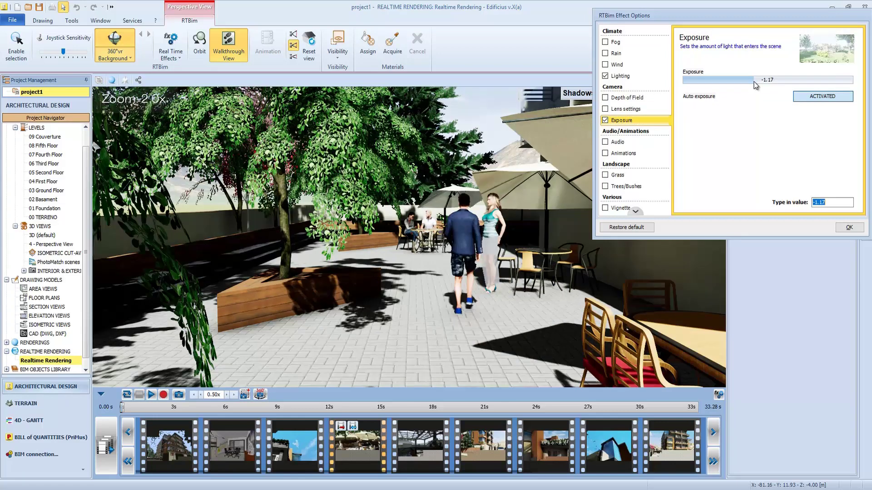
drag(755, 85, 749, 85)
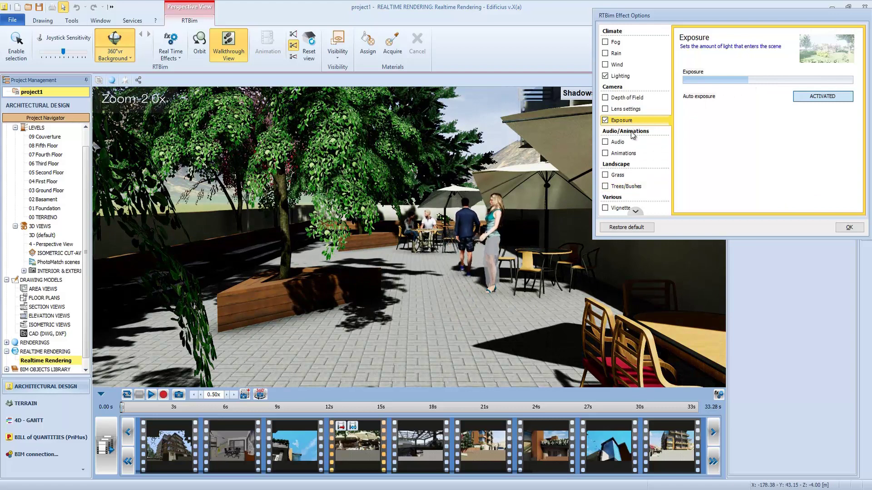
- Check the Audio effect's scene, wind and rain volume settings and turn on the Animations effect with birds activated
click(606, 142)
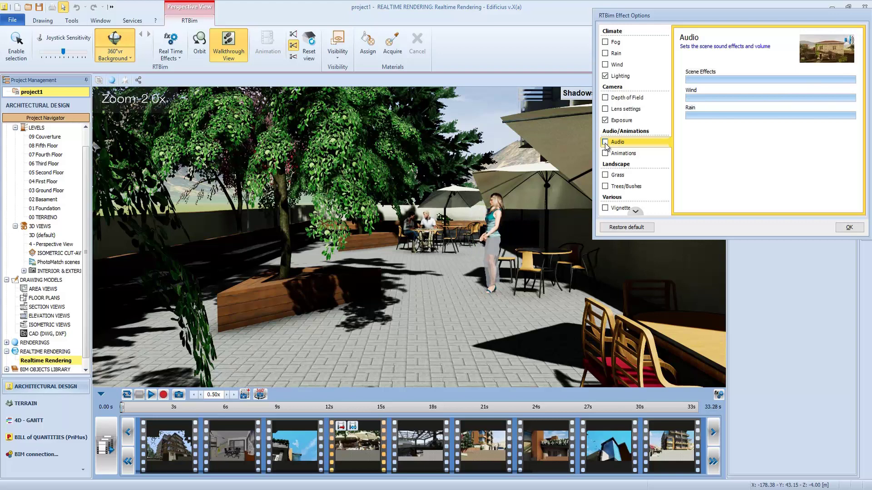
click(605, 153)
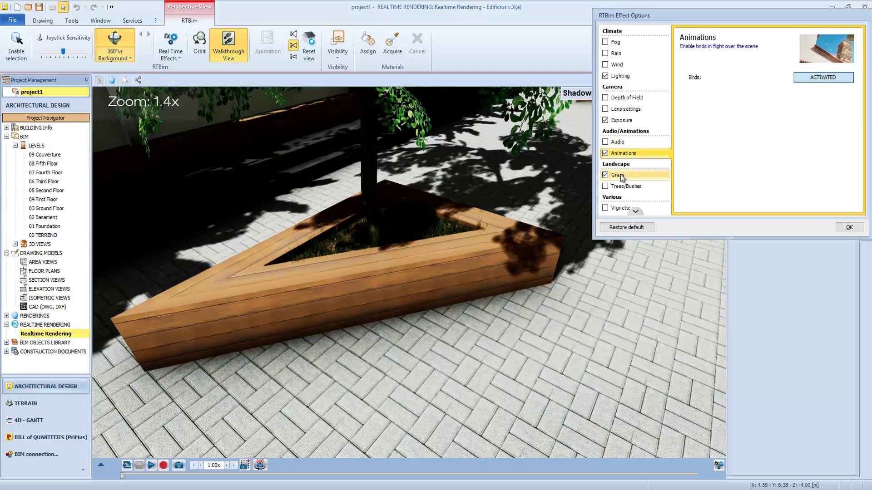
- Try the Grass effect on the planter's Erba (05) texture with higher density and a height of 3.5, turn it off and accept the effect options
click(621, 176)
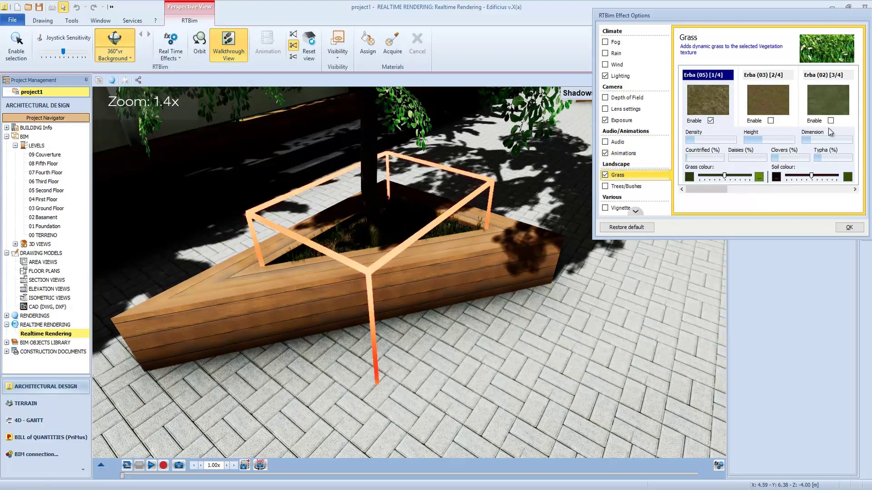
click(710, 121)
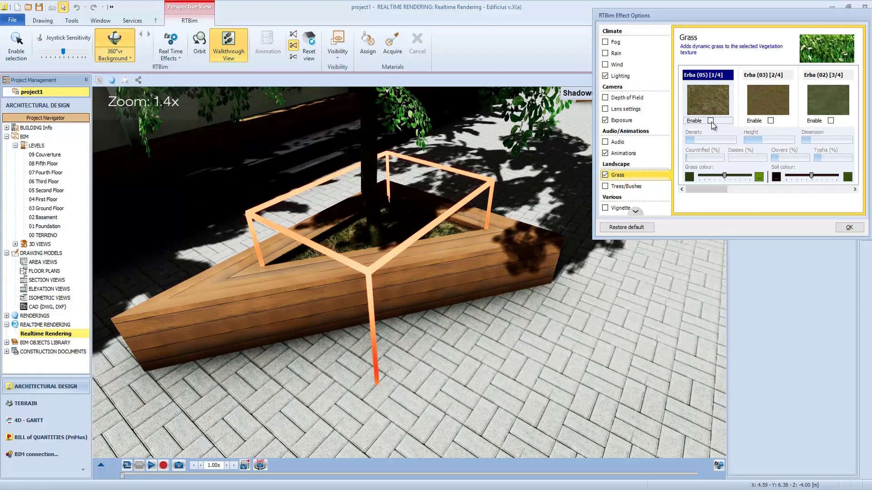
click(711, 120)
click(698, 141)
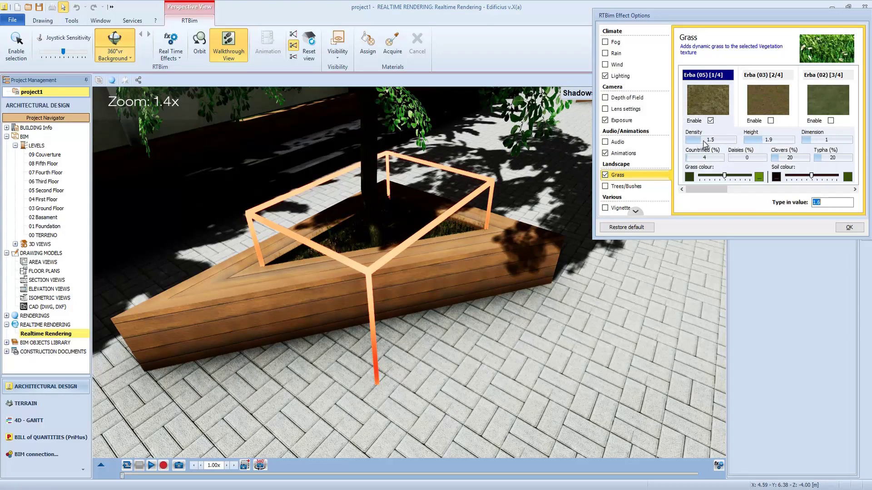
click(807, 141)
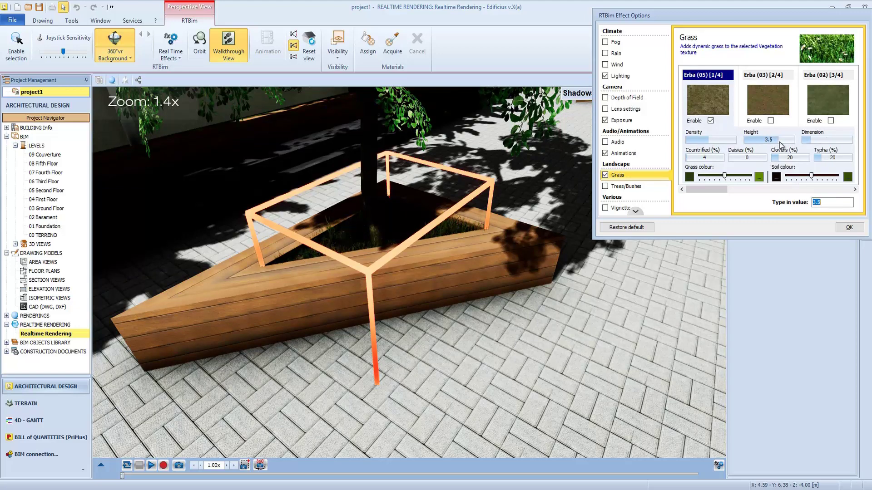
key(Return)
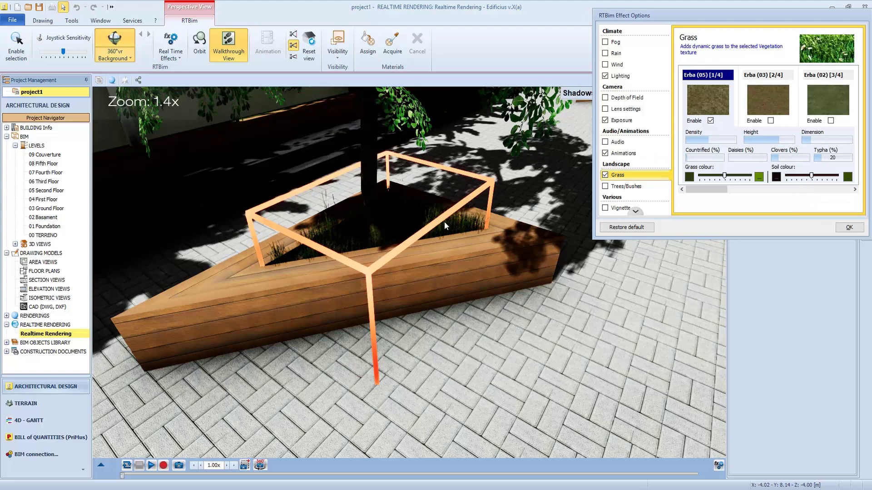
click(820, 140)
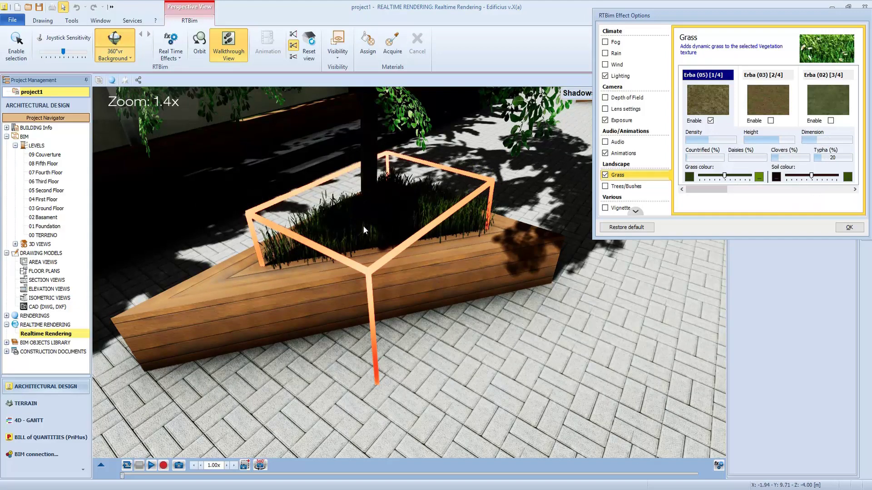
click(606, 175)
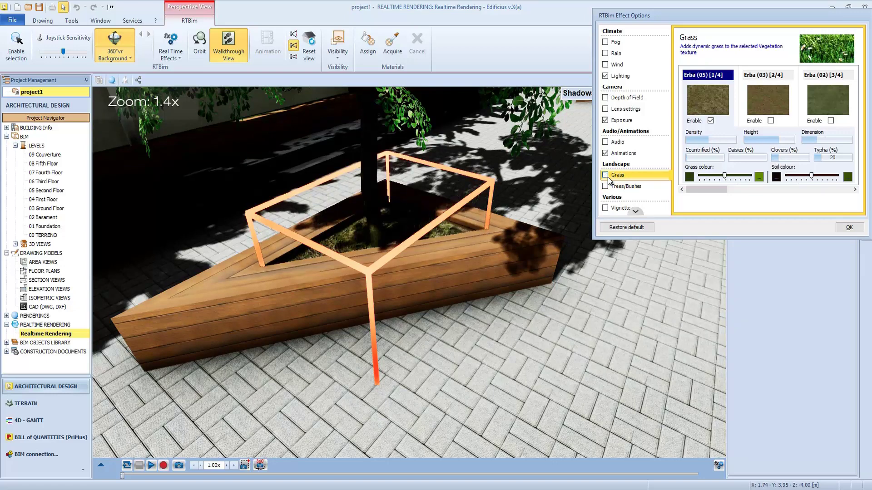
click(849, 228)
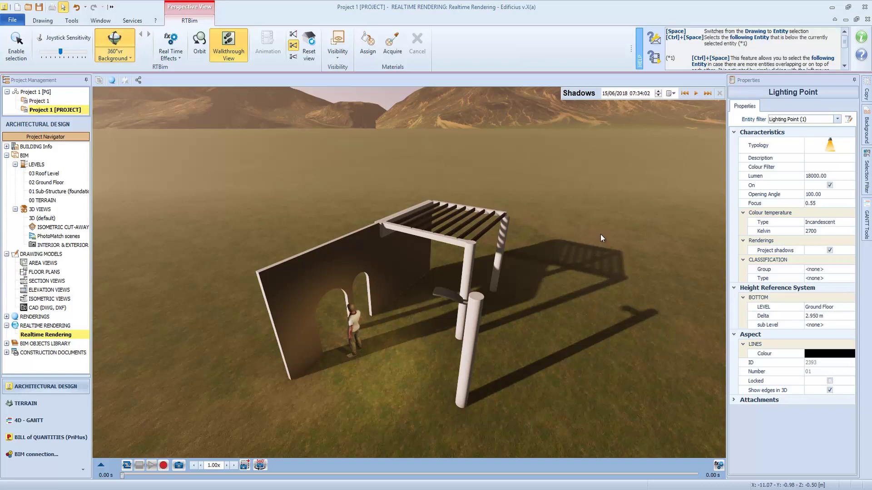
- Collapse the Lighting list in the Shadows settings and play the 15/06/2018 sun and shadow animation over the pergola scene
mouse_move(693, 99)
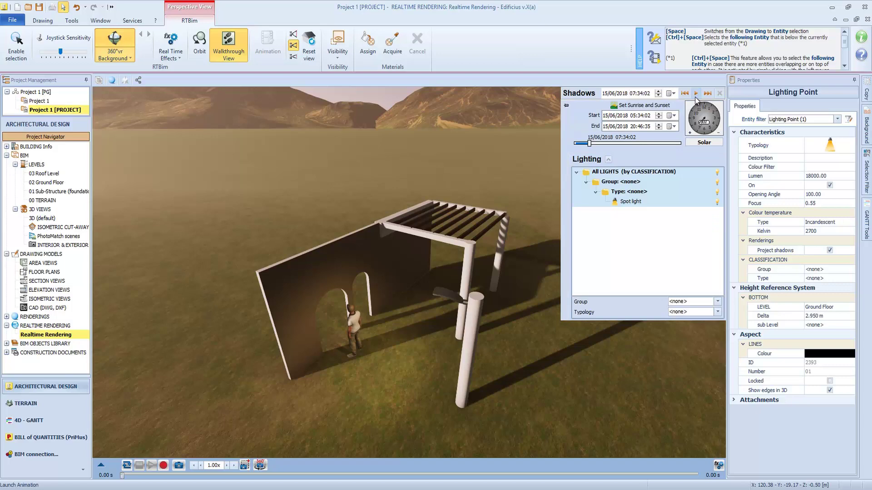
click(608, 160)
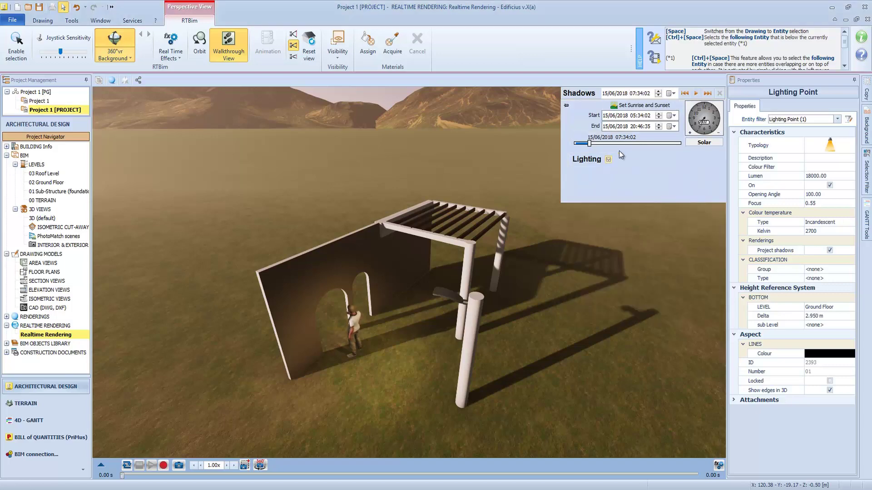
click(696, 94)
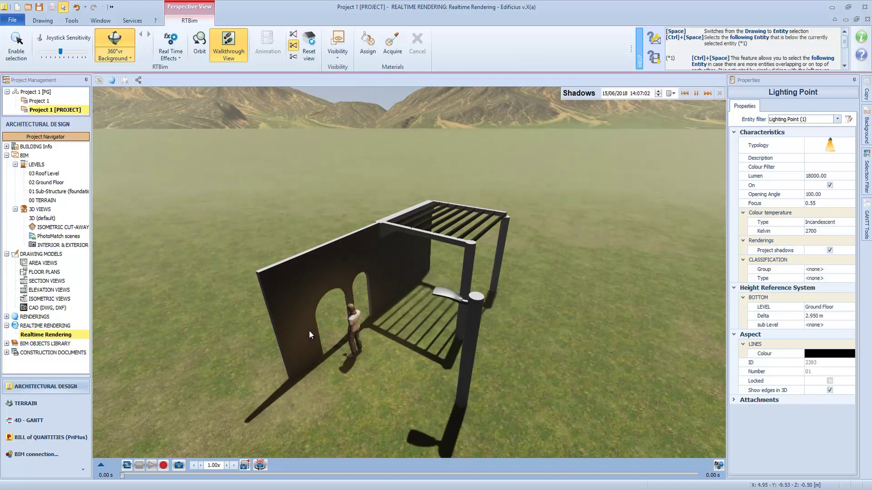
mouse_move(702, 109)
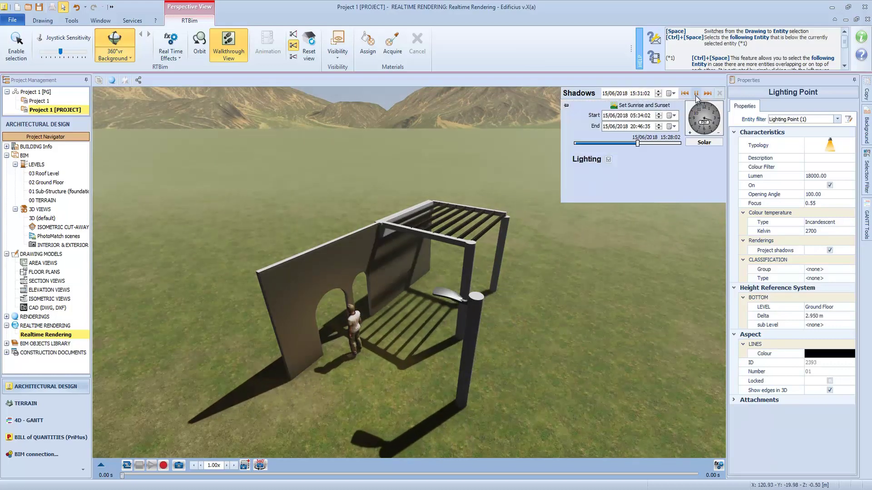